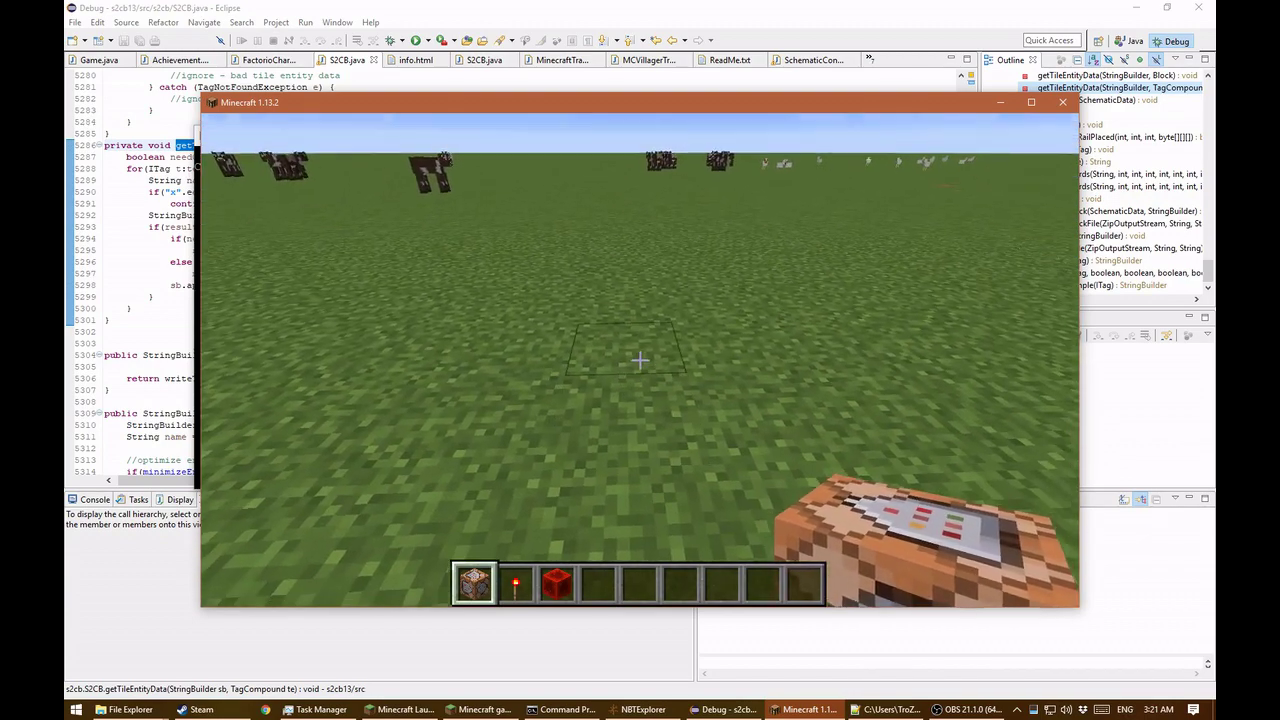
# Place a command block on the grass and set its console command to the copied structure-building command
pyautogui.rightClick(640, 360)
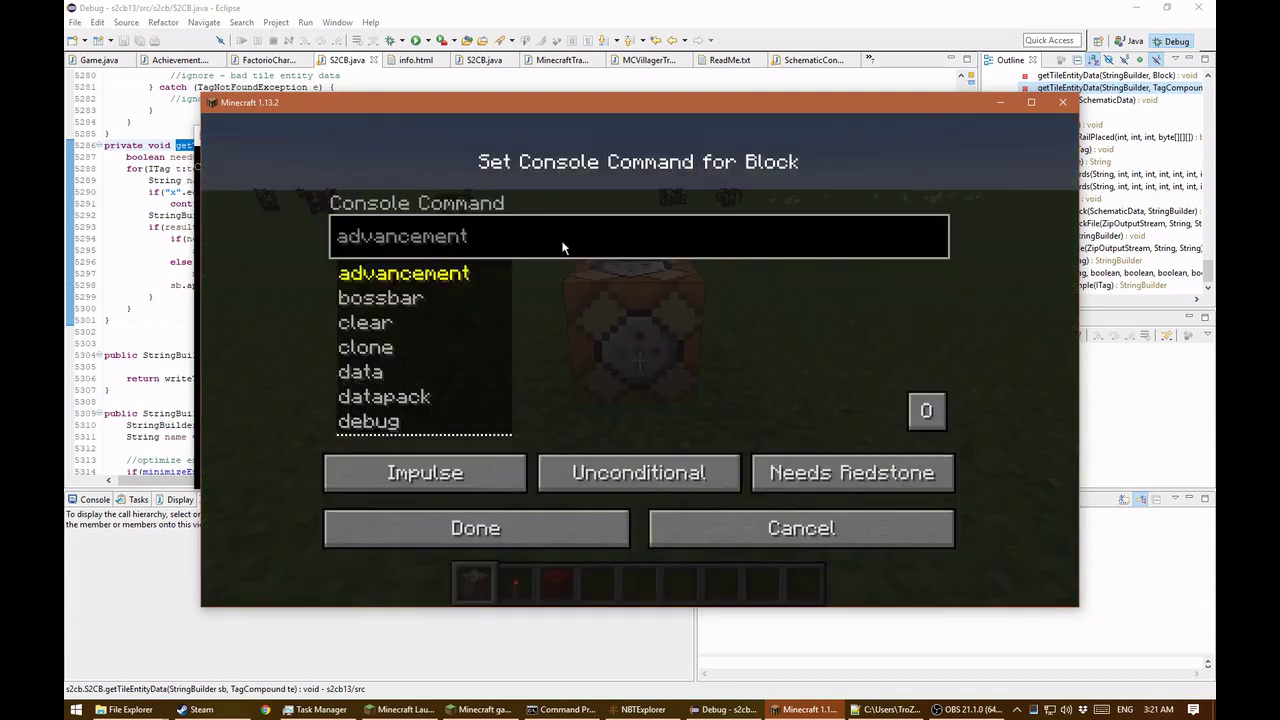
pyautogui.click(893, 708)
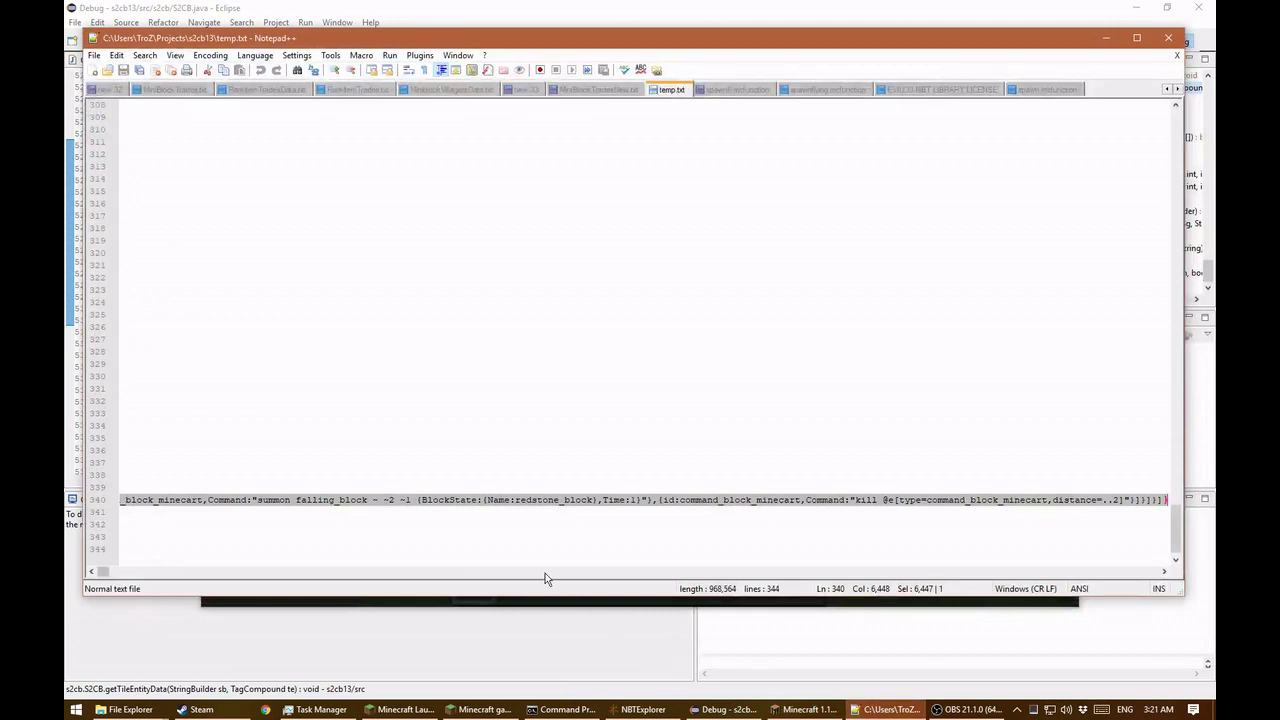
pyautogui.click(1106, 38)
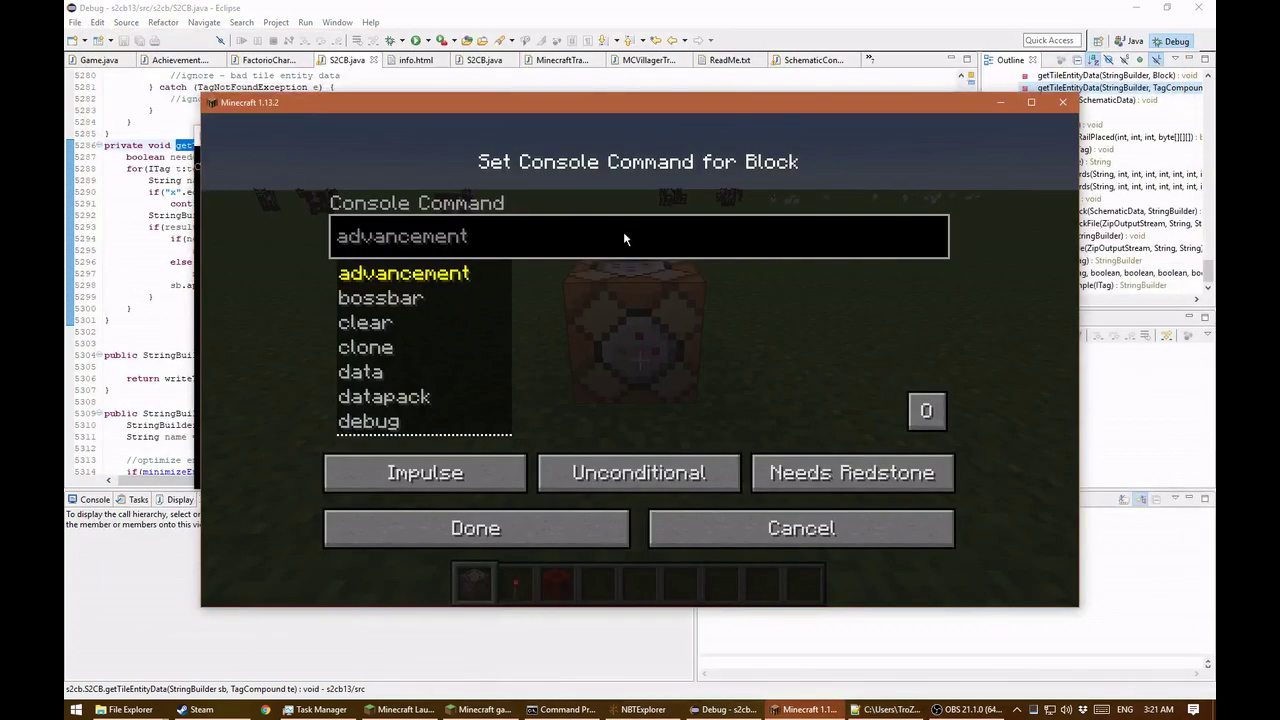
pyautogui.hotkey('ctrl', 'v')
pyautogui.click(569, 525)
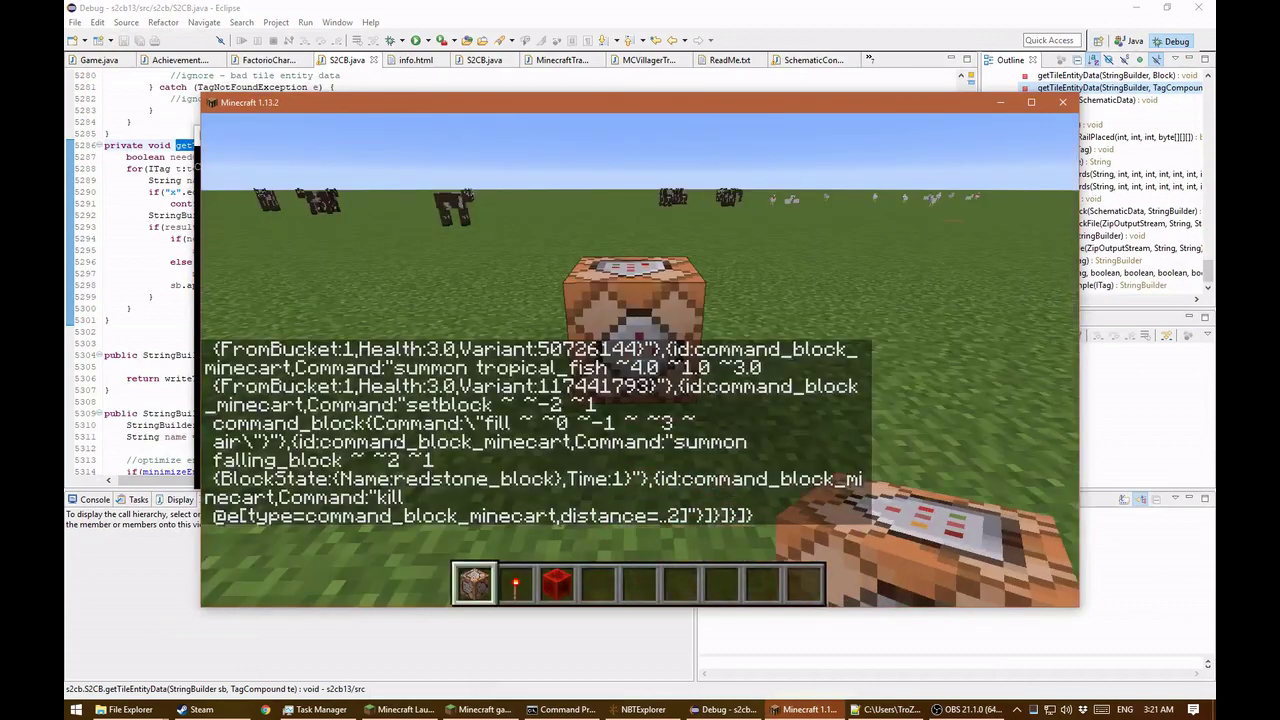
# Place a redstone torch beside the command block to run its command and back away from the structure
pyautogui.press('2')
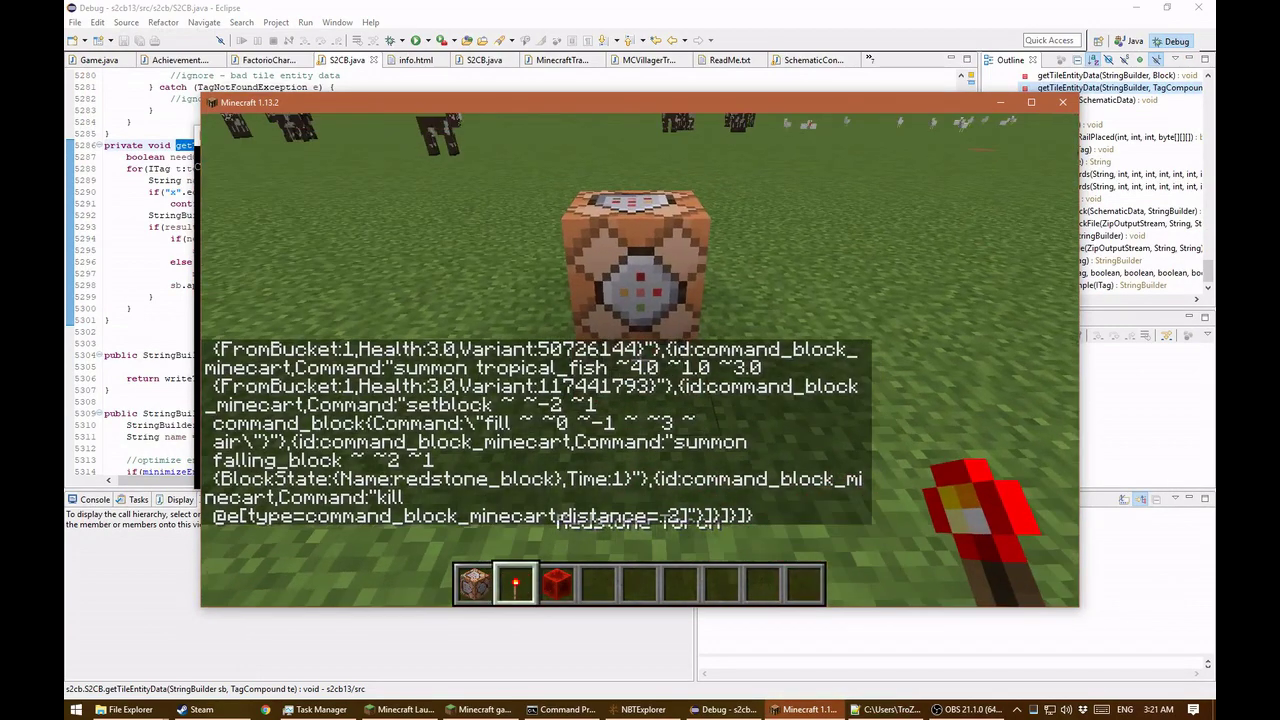
pyautogui.rightClick(640, 360)
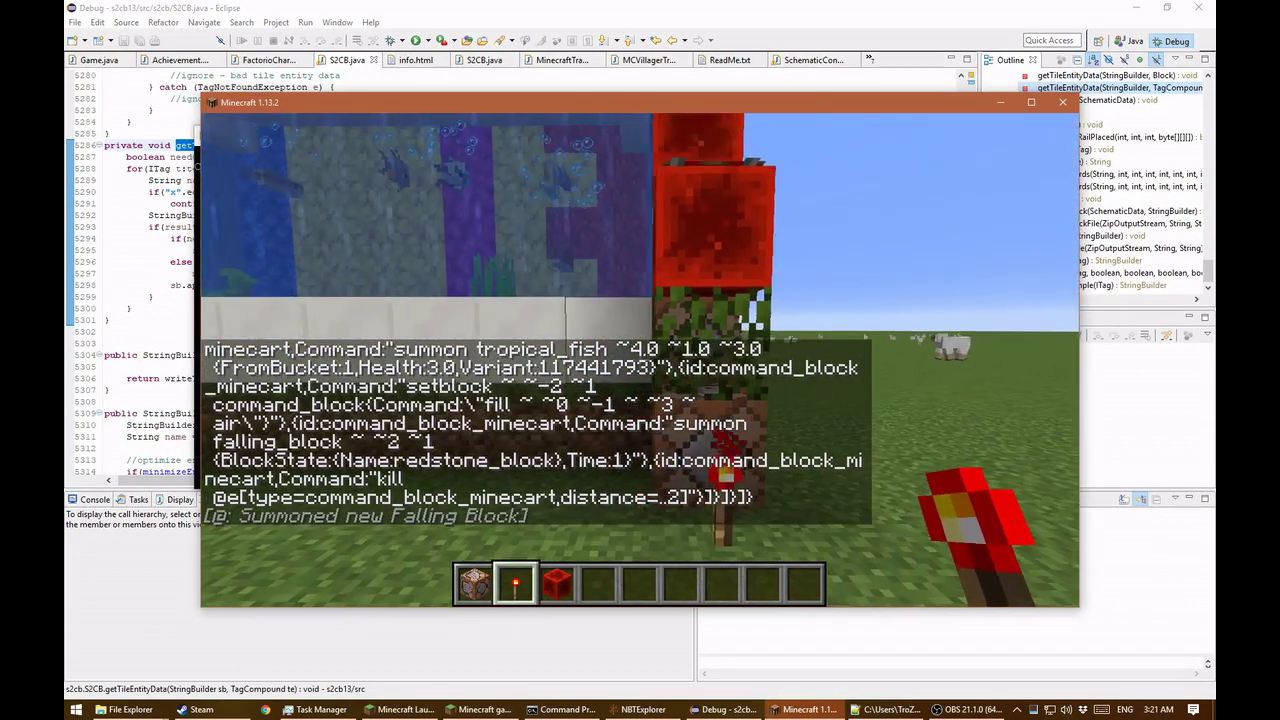
pyautogui.press('s')
pyautogui.press('space')
pyautogui.press('space')
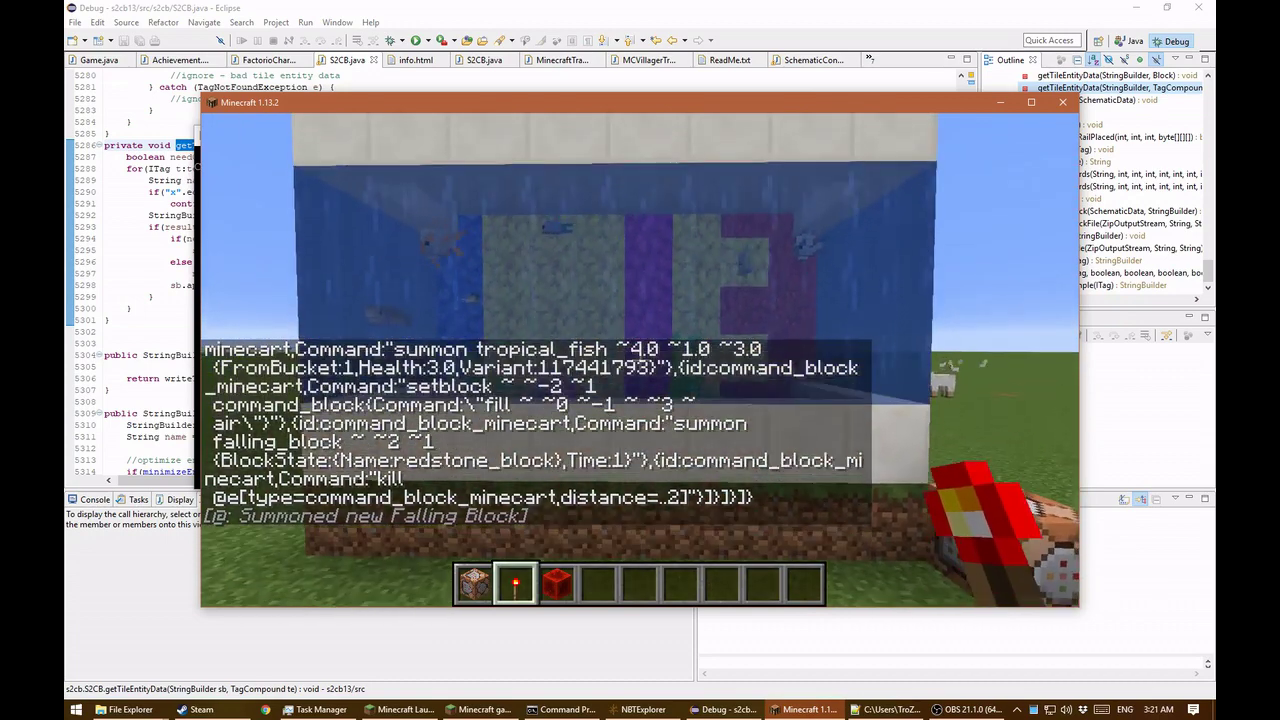
# Examine the generated aquarium from the front and sides, including its fish, coral wall and adjacent command block
pyautogui.press('w')
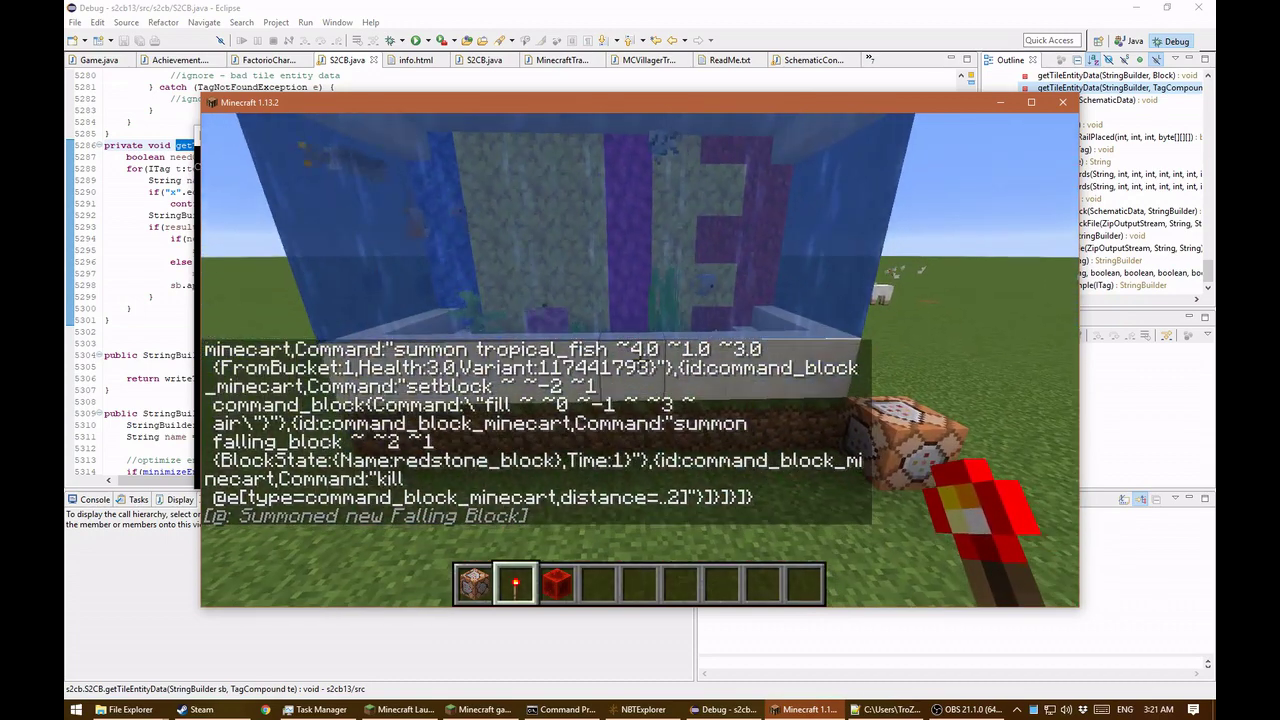
pyautogui.press('s')
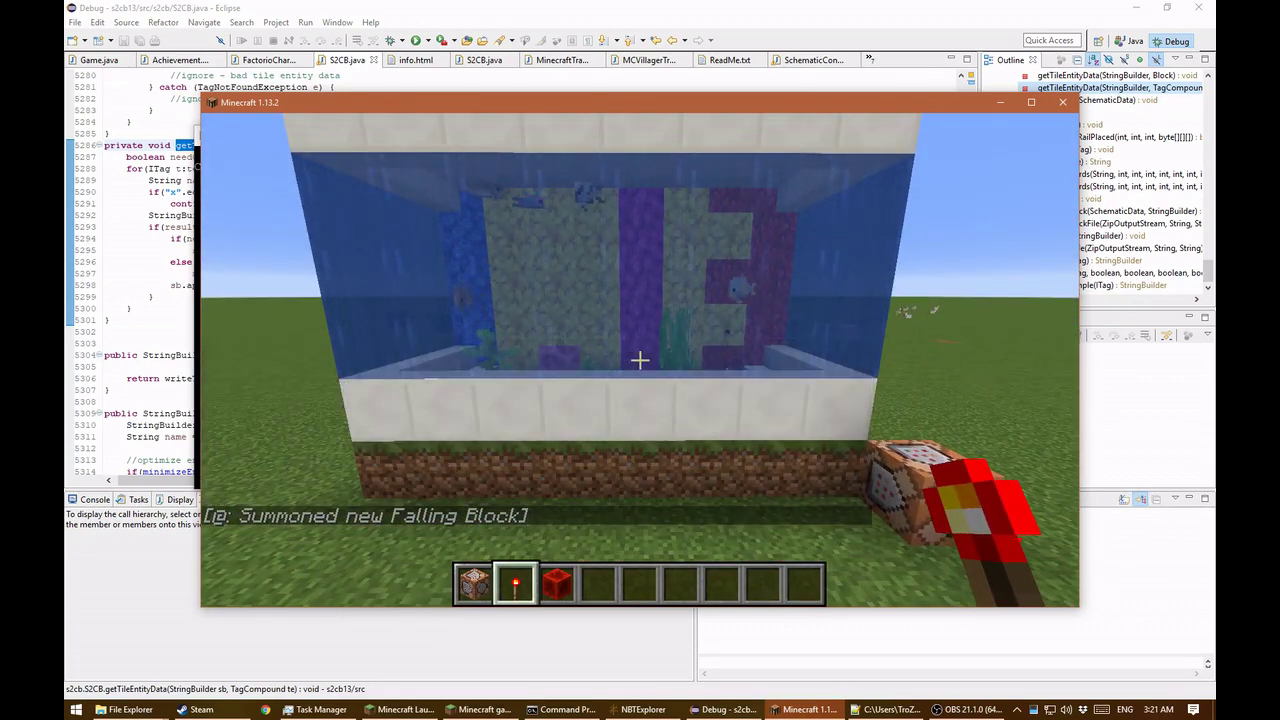
pyautogui.press('s')
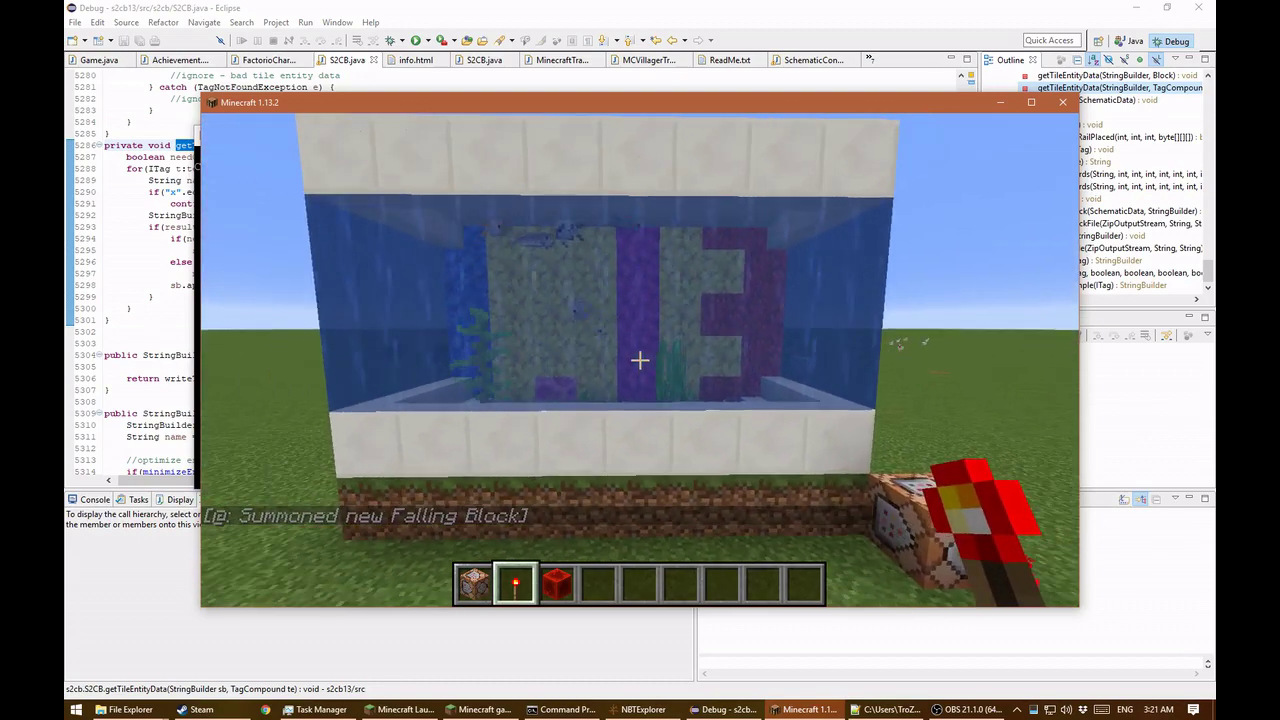
pyautogui.press('w')
pyautogui.press('d')
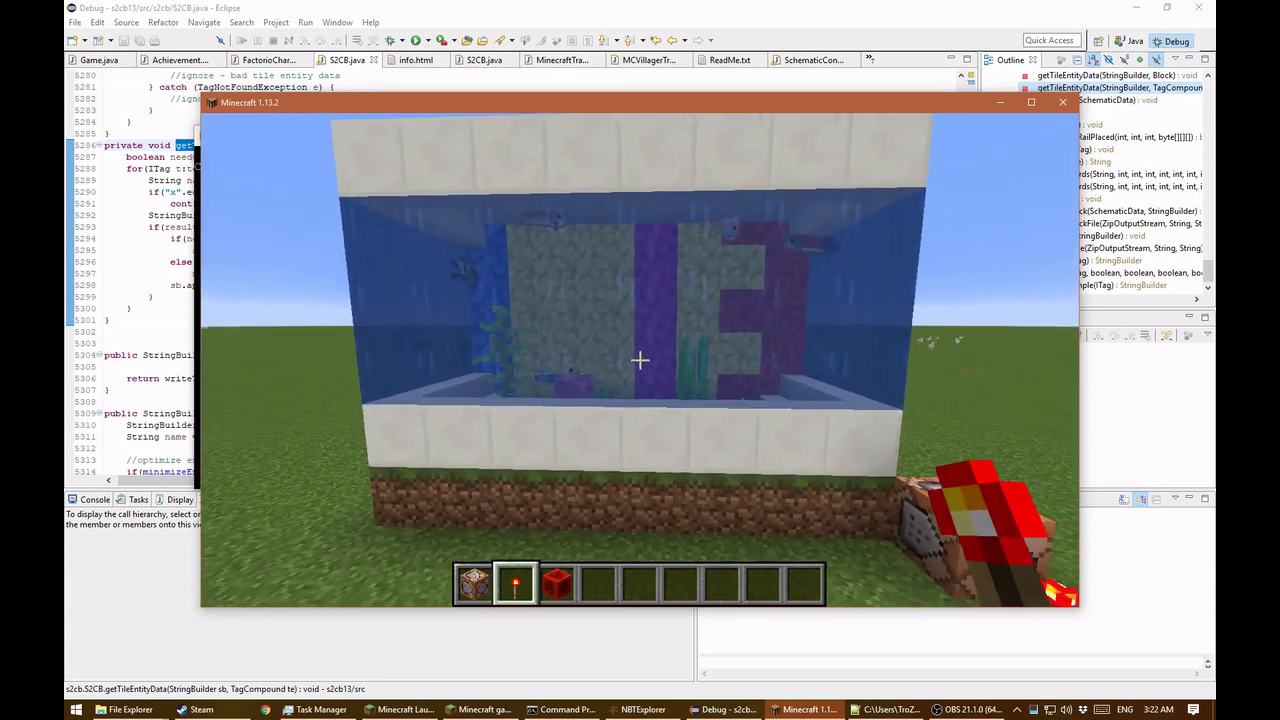
pyautogui.press('d')
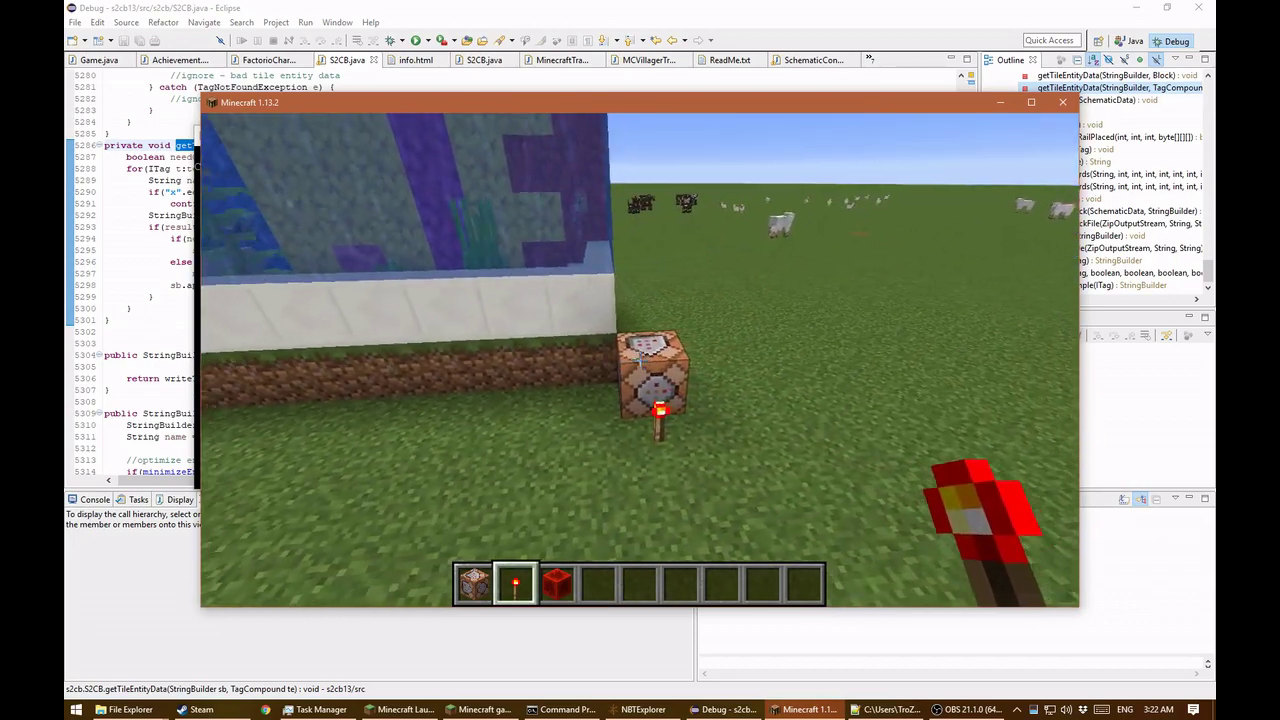
pyautogui.press('w')
pyautogui.press('d')
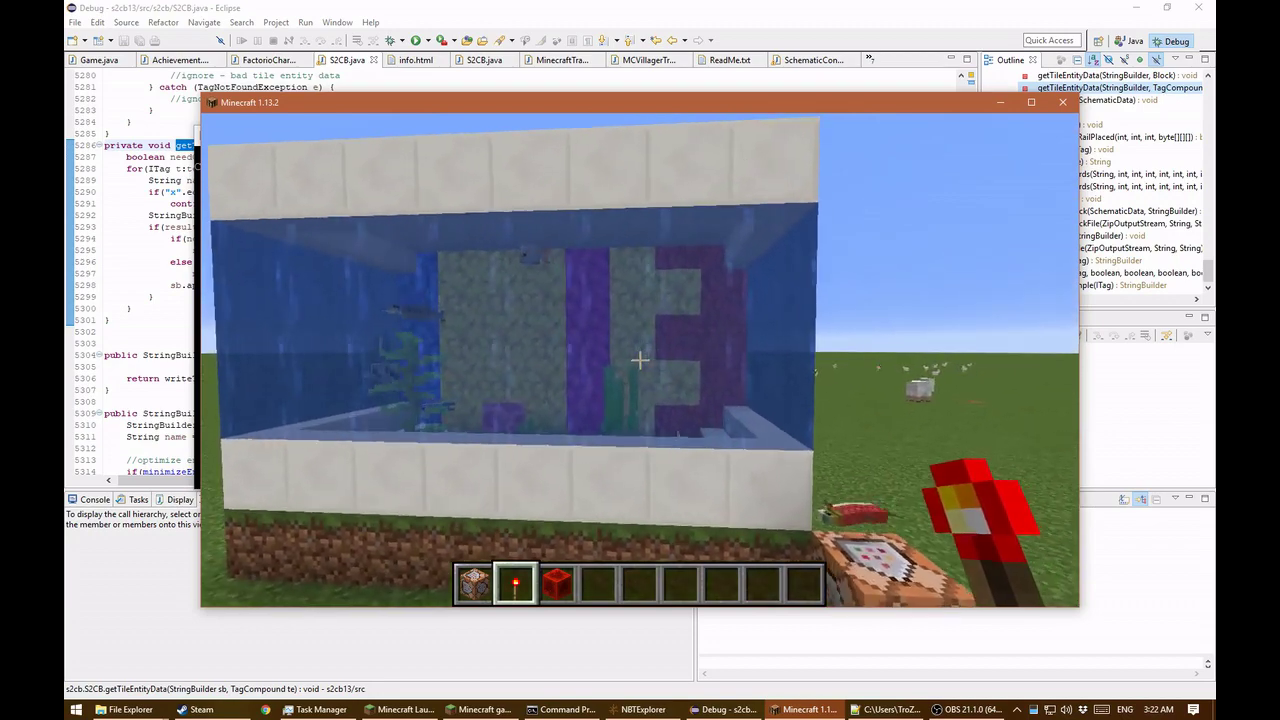
pyautogui.press('space')
pyautogui.press('s')
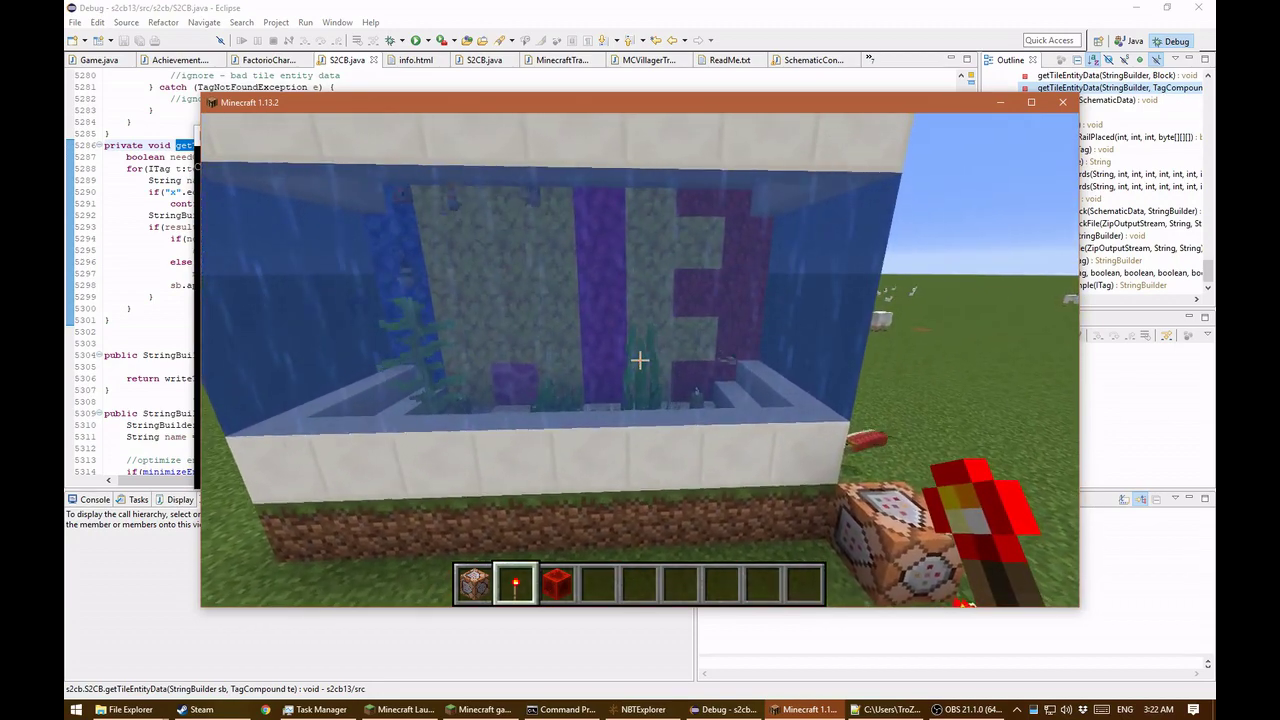
pyautogui.press('s')
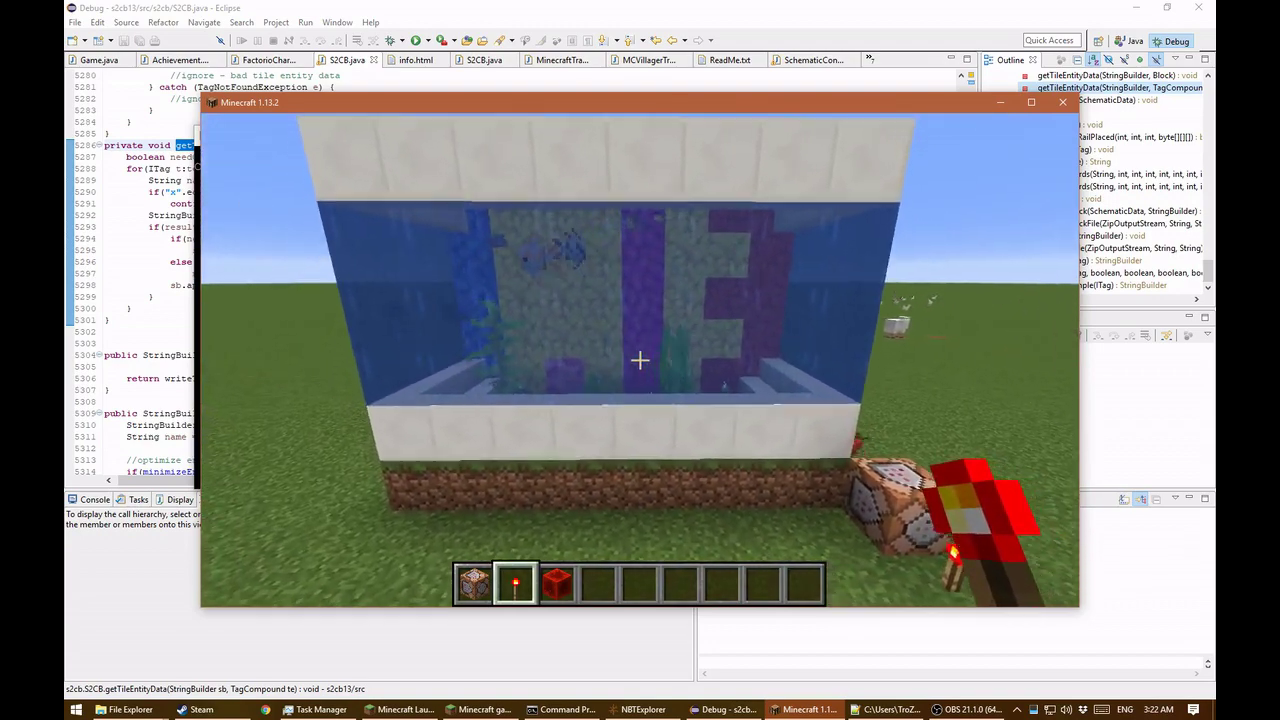
pyautogui.press('w')
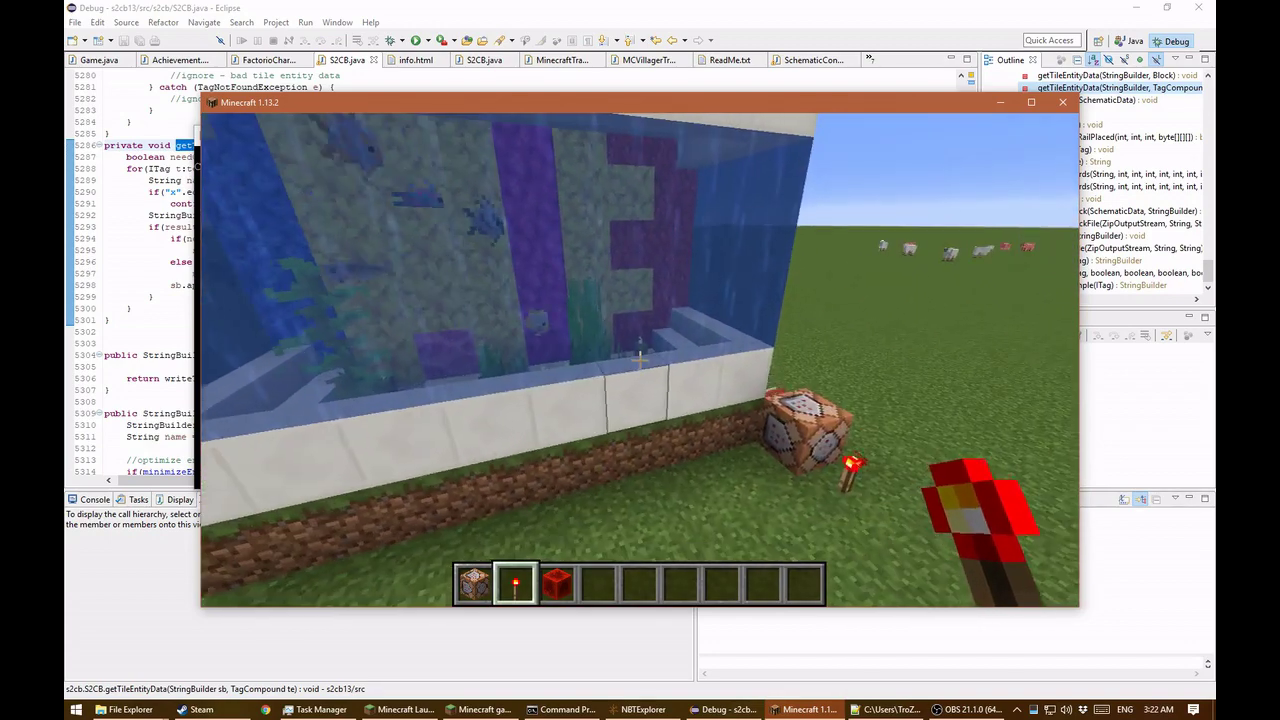
pyautogui.press('d')
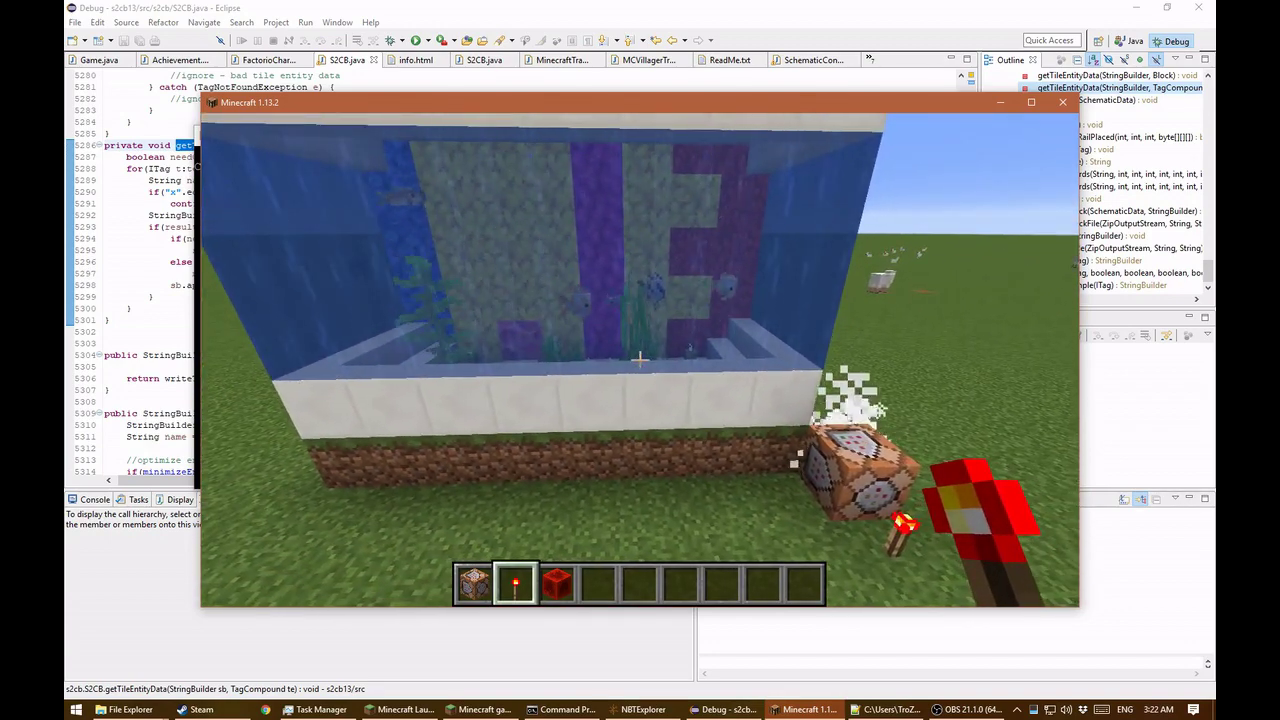
pyautogui.press('s')
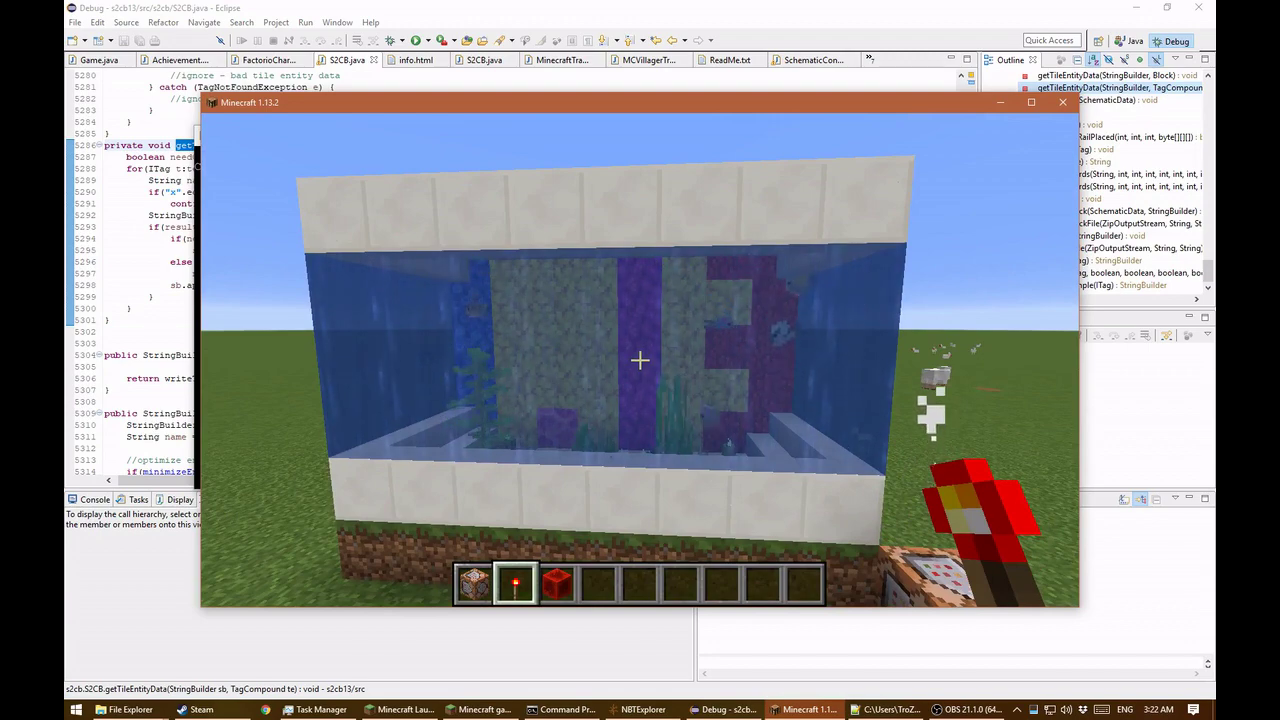
pyautogui.press('w')
pyautogui.press('a')
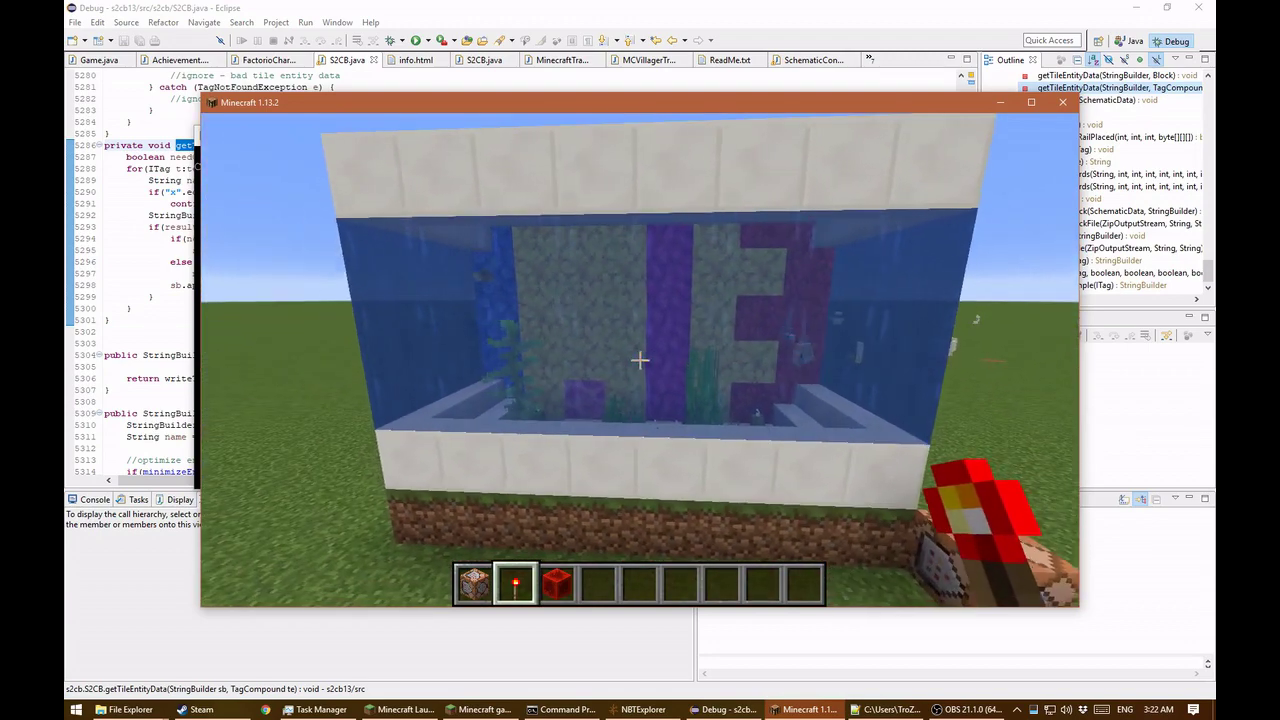
pyautogui.press('d')
pyautogui.press('d')
pyautogui.press('s')
pyautogui.press('a')
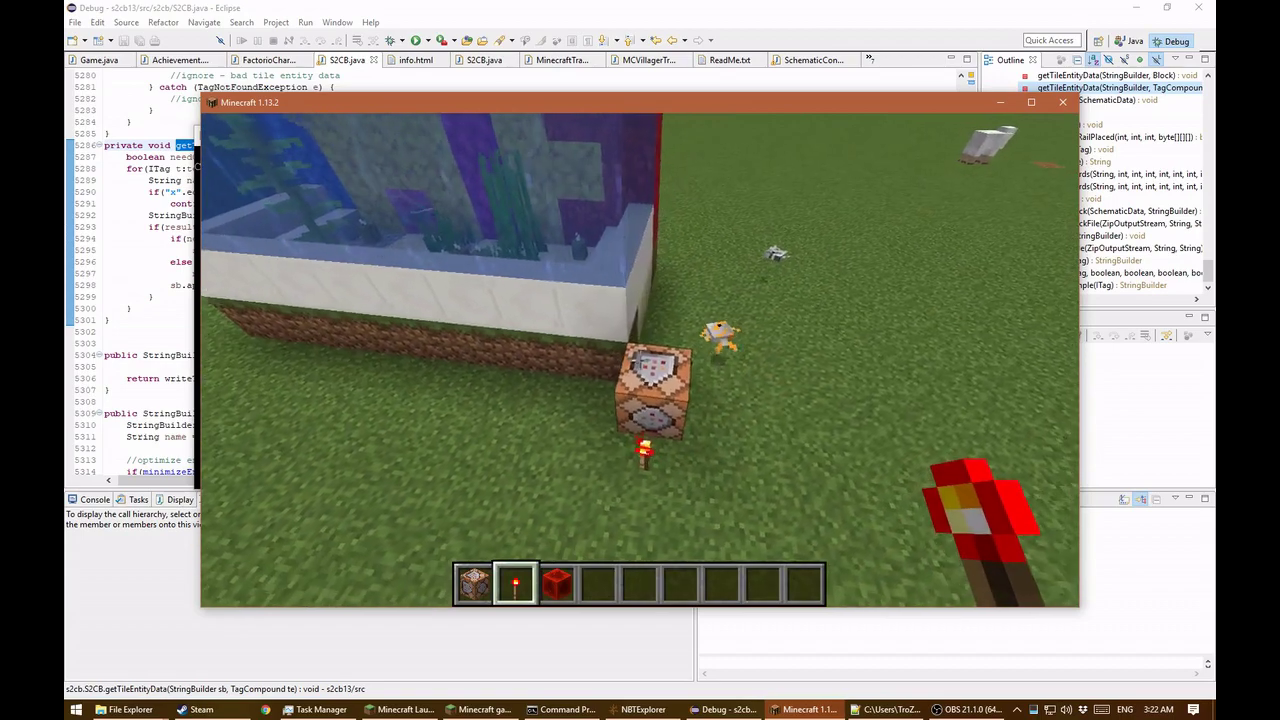
pyautogui.press('w')
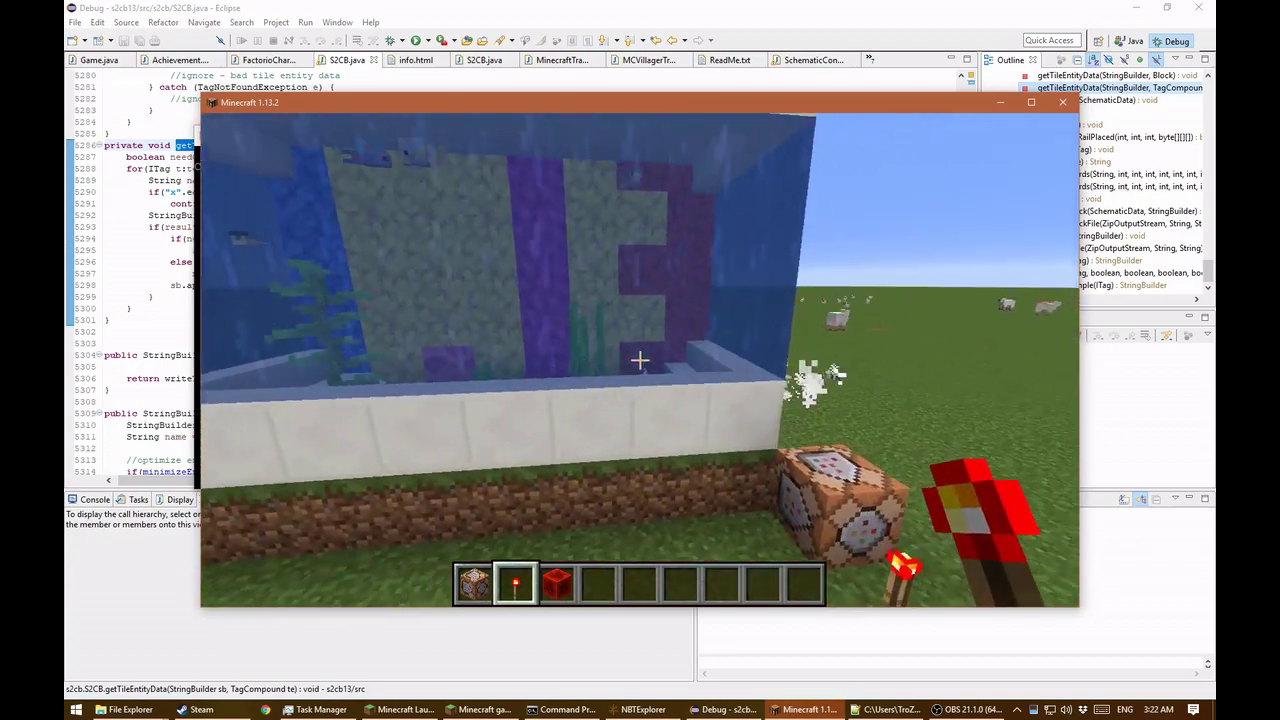
pyautogui.press('space')
pyautogui.press('d')
pyautogui.press('shift')
pyautogui.press('a')
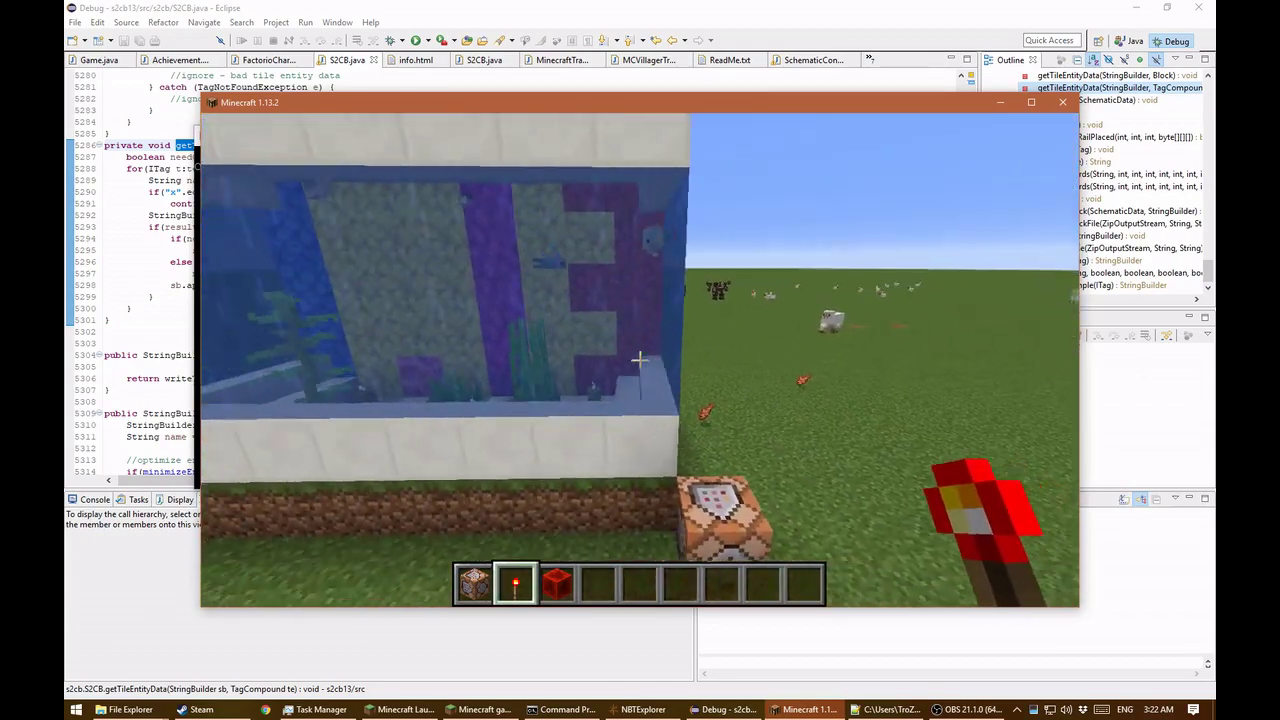
pyautogui.press('s')
pyautogui.press('a')
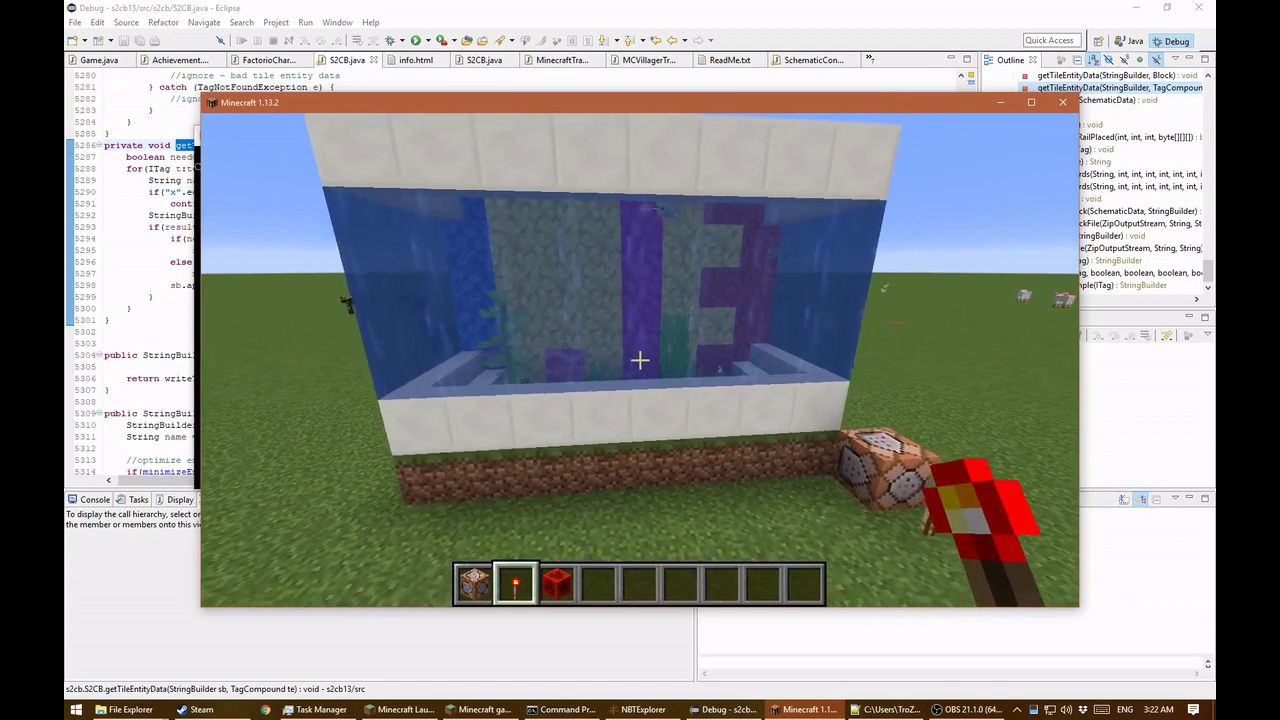
pyautogui.press('w')
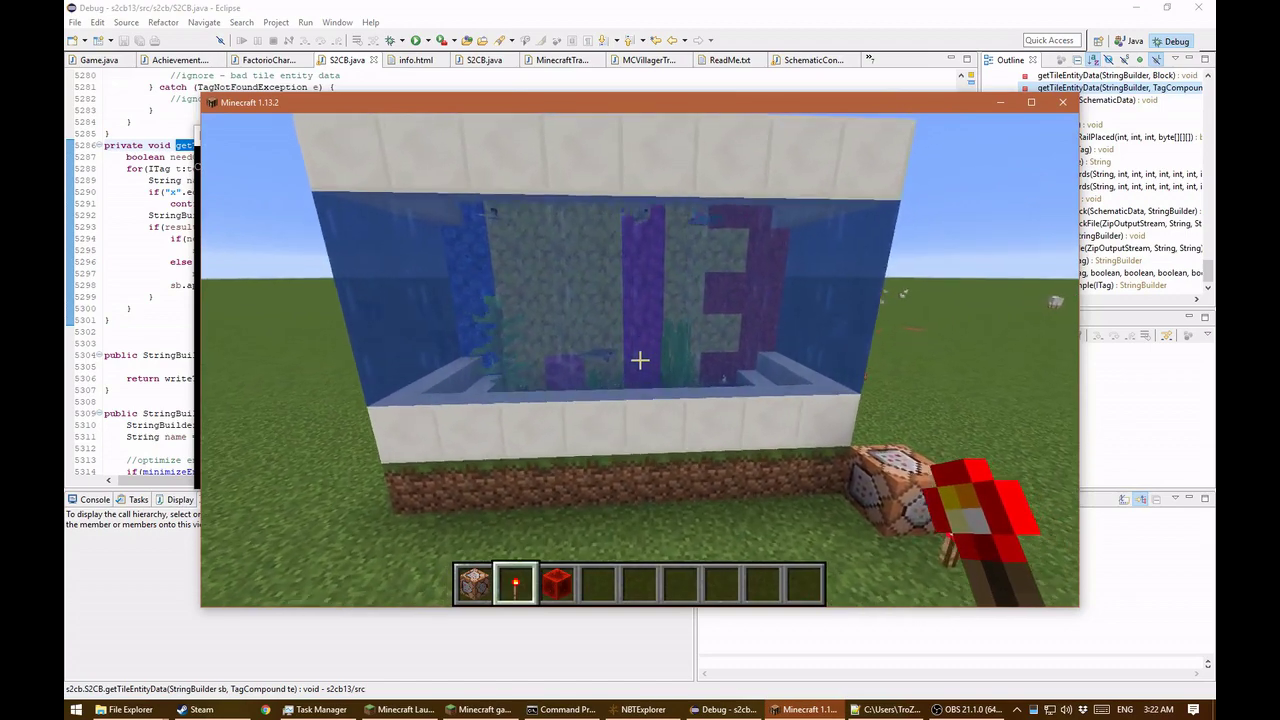
pyautogui.press('d')
pyautogui.press('s')
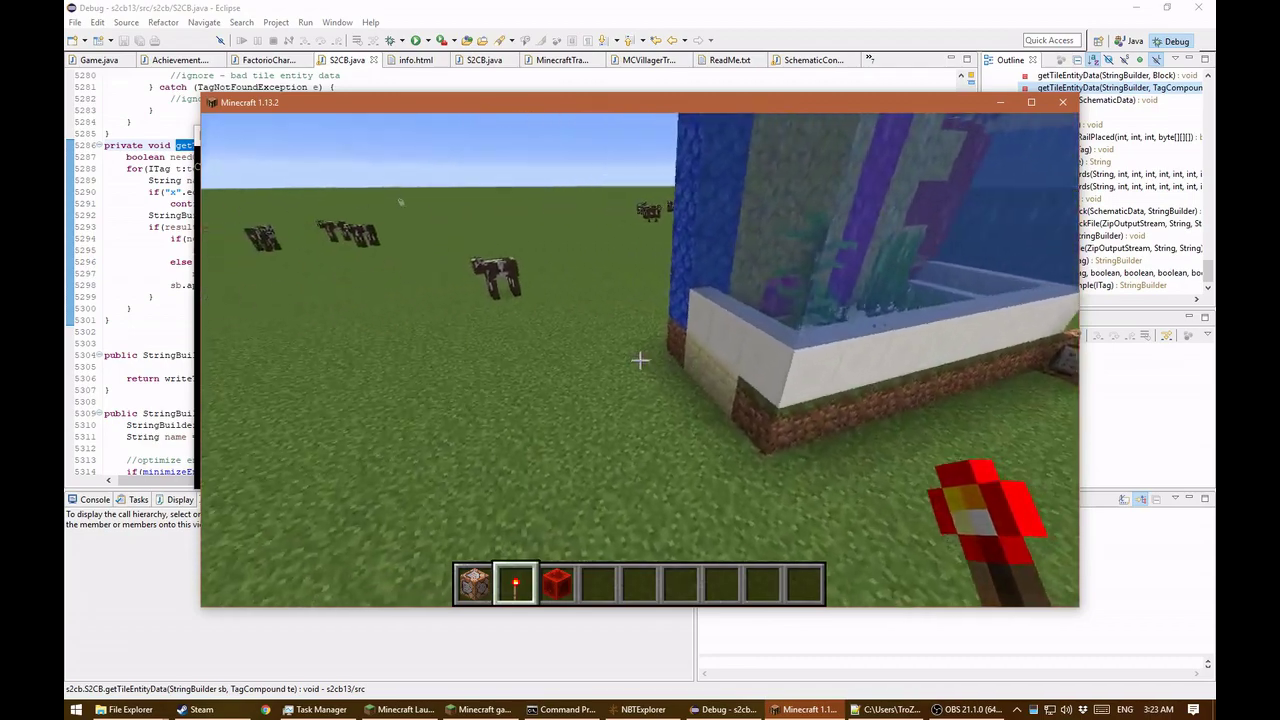
# Place another command block on the open grass beside the aquarium and open its console command for editing
pyautogui.press('1')
pyautogui.press('a')
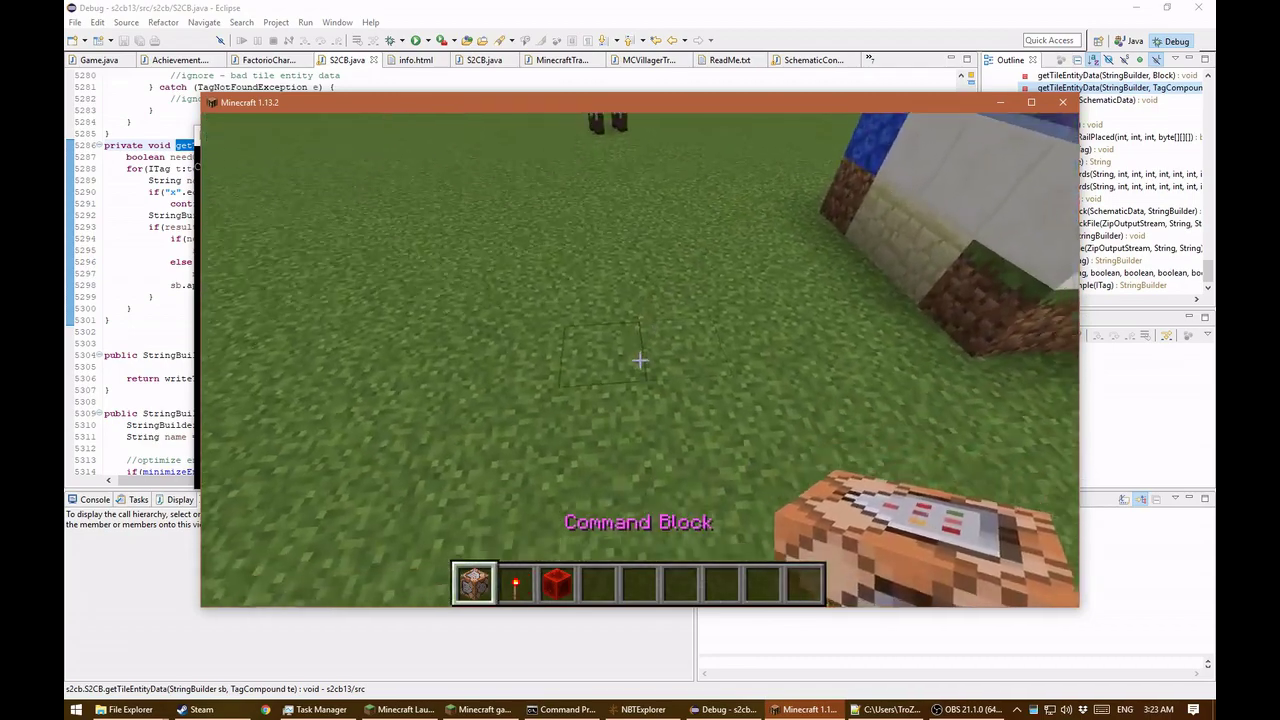
pyautogui.rightClick(640, 360)
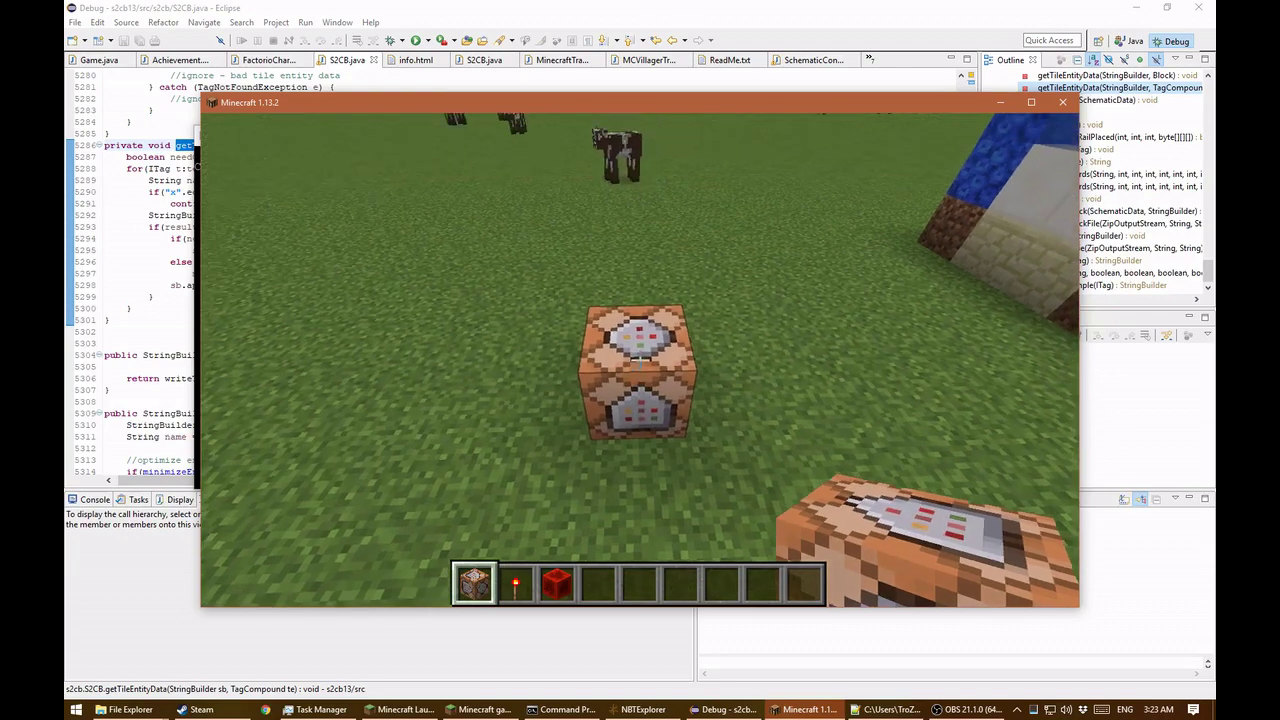
pyautogui.press('s')
pyautogui.press('s')
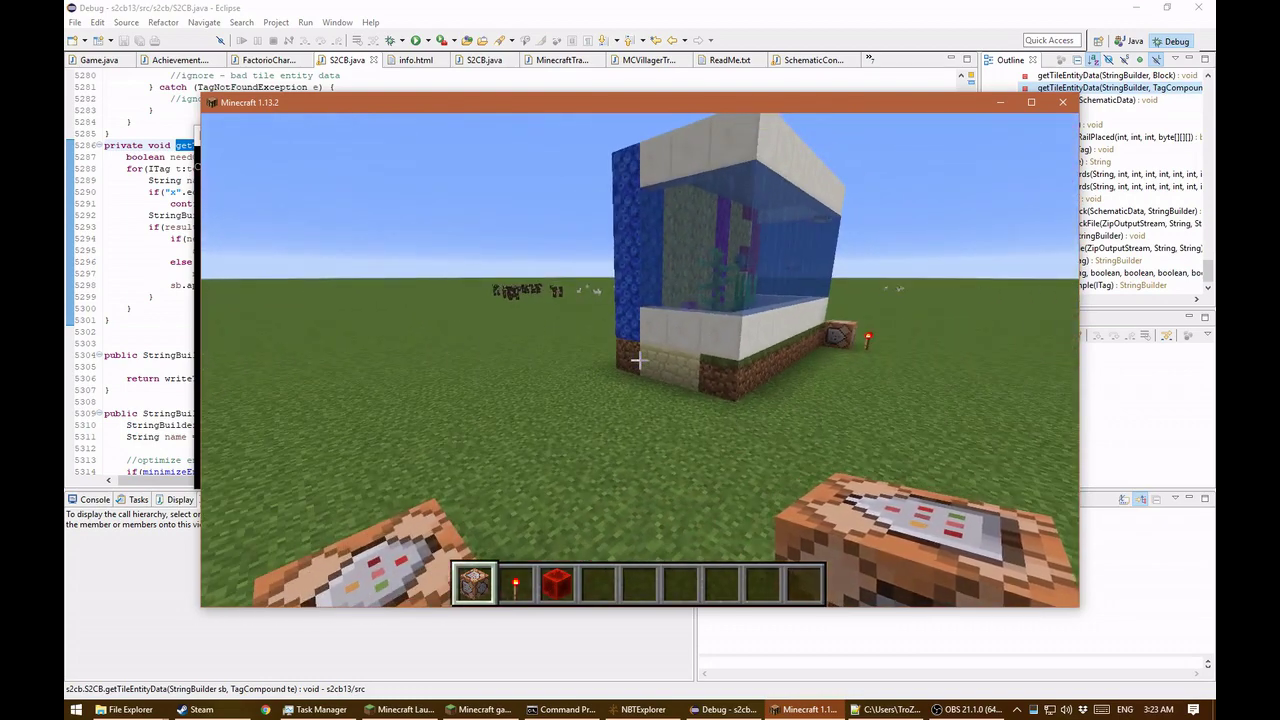
pyautogui.rightClick(640, 360)
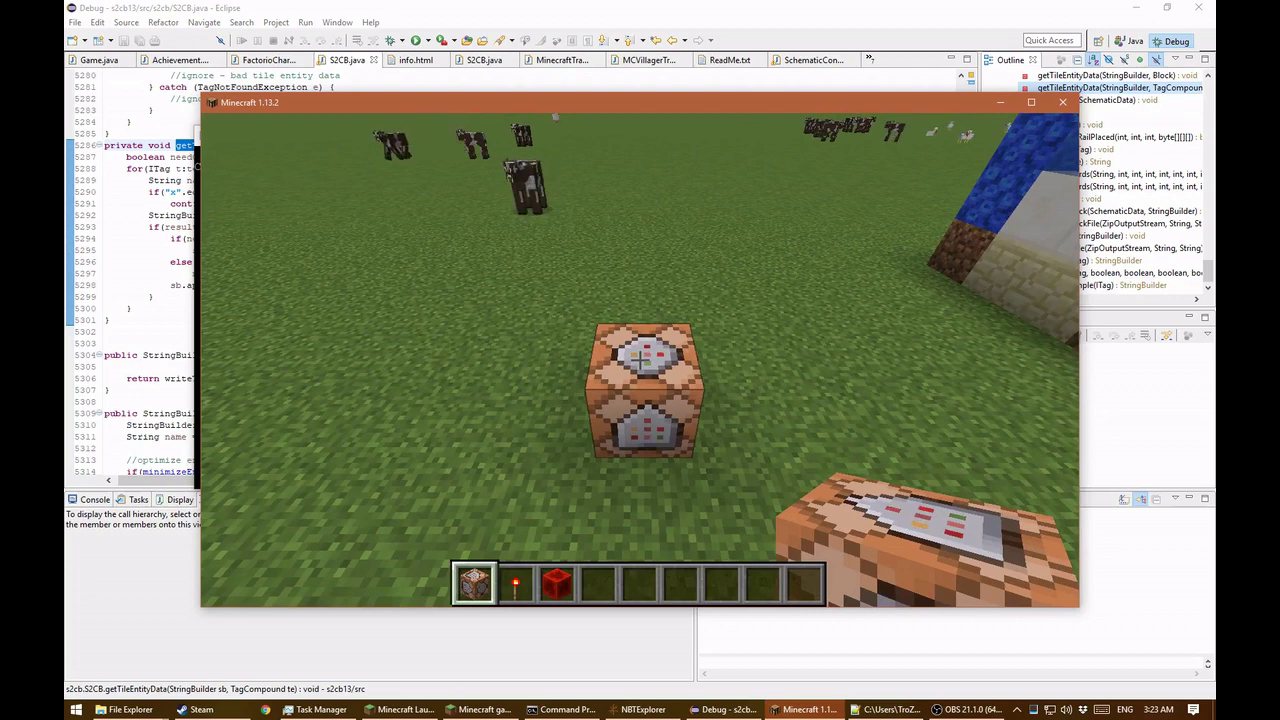
pyautogui.rightClick(640, 360)
pyautogui.press('Down')
pyautogui.press('Down')
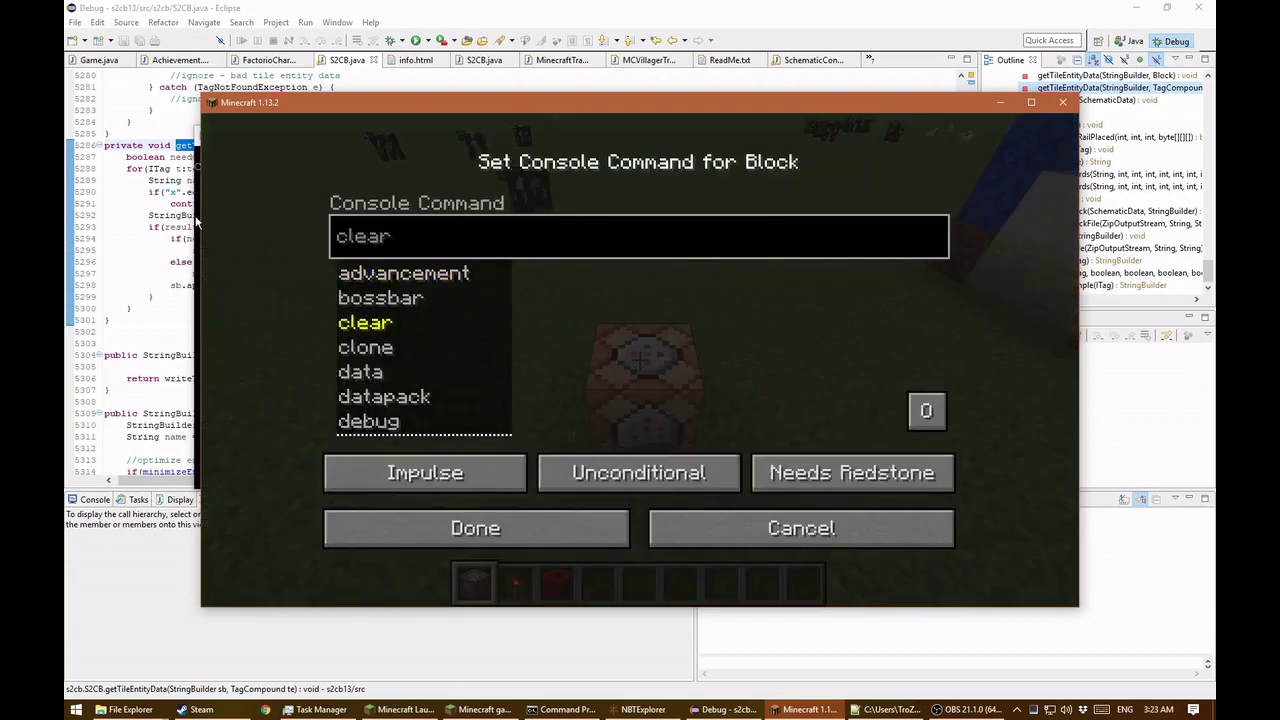
# Switch to the Command Prompt, launch S2CB with "java -Xmx8g -Xms4g -jar s2cb-113b.jar" and reposition its window
pyautogui.click(198, 214)
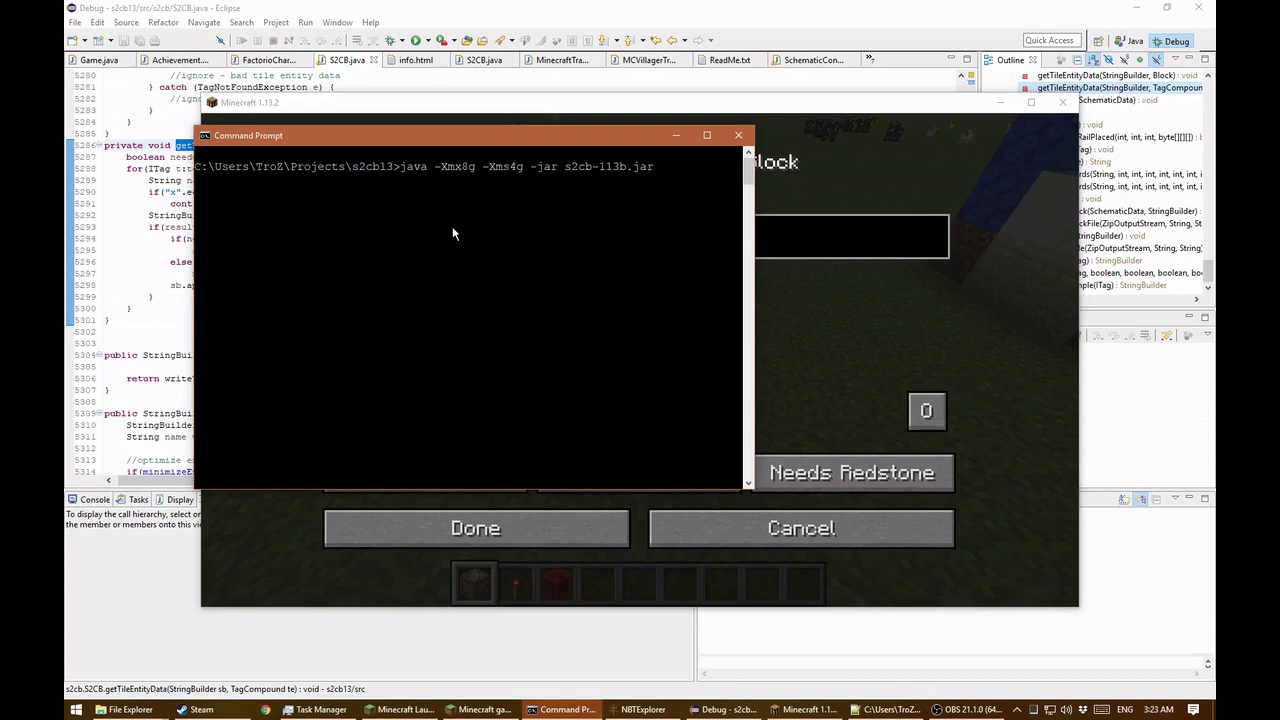
pyautogui.press('End')
pyautogui.press('Left')
pyautogui.press('Left')
pyautogui.press('Left')
pyautogui.press('Left')
pyautogui.press('Left')
pyautogui.press('Left')
pyautogui.press('Left')
pyautogui.press('Left')
pyautogui.press('Left')
pyautogui.press('Left')
pyautogui.press('Left')
pyautogui.press('Left')
pyautogui.press('Left')
pyautogui.press('Left')
pyautogui.press('Left')
pyautogui.press('Left')
pyautogui.press('Left')
pyautogui.press('Left')
pyautogui.press('Left')
pyautogui.press('Left')
pyautogui.press('Return')
pyautogui.moveTo(447, 50); pyautogui.dragTo(520, 113)
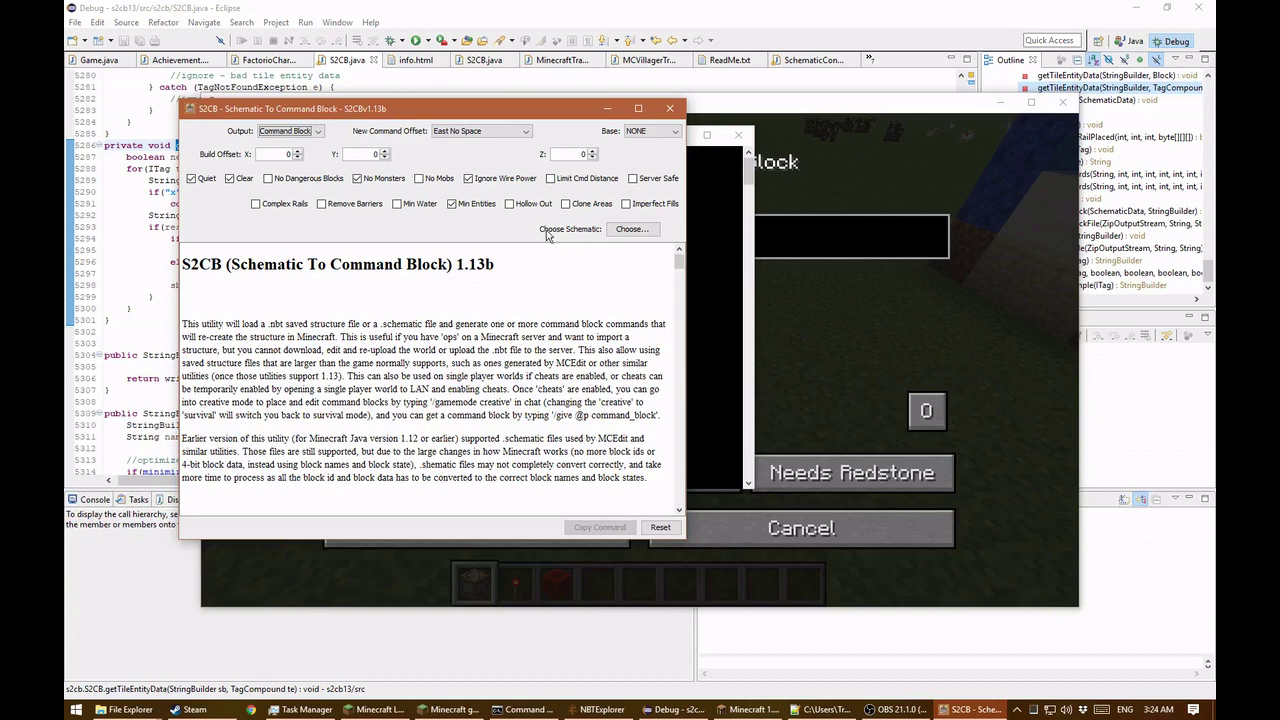
# Load creeper.schematic from the MCEdit Schematics demo folder in Documents into S2CB to generate its command
pyautogui.click(642, 234)
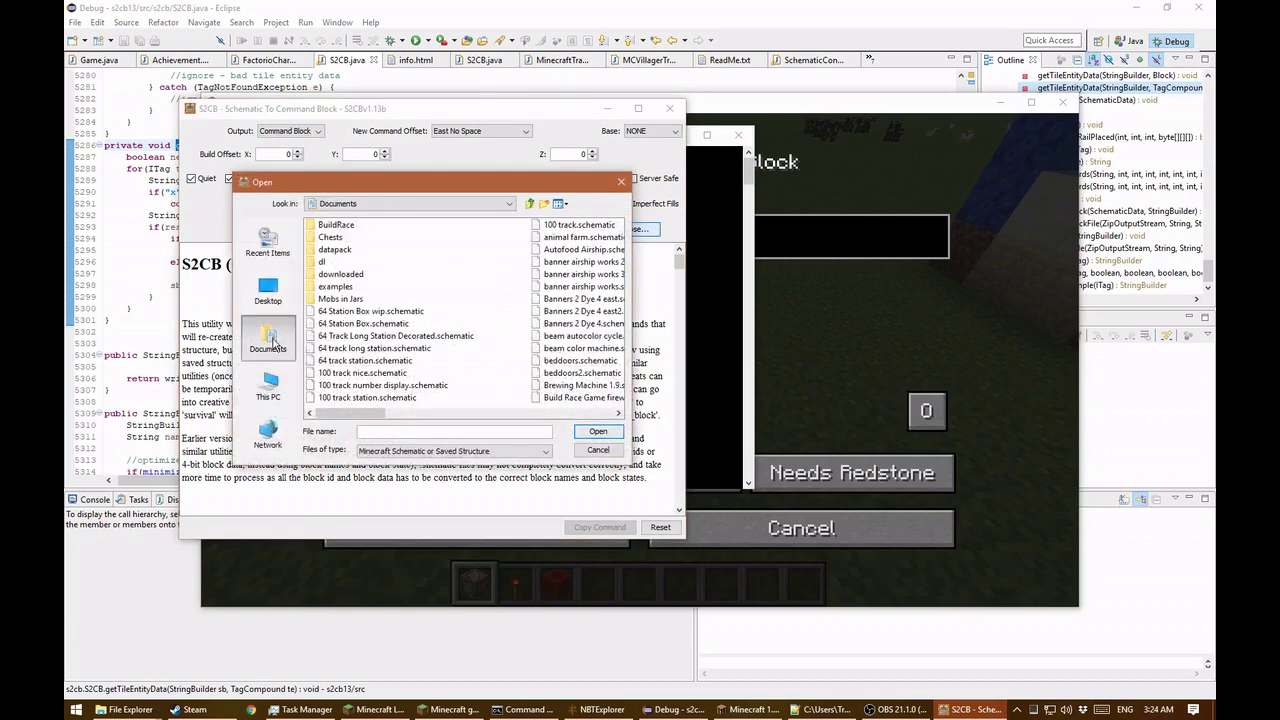
pyautogui.click(271, 341)
pyautogui.doubleClick(472, 372)
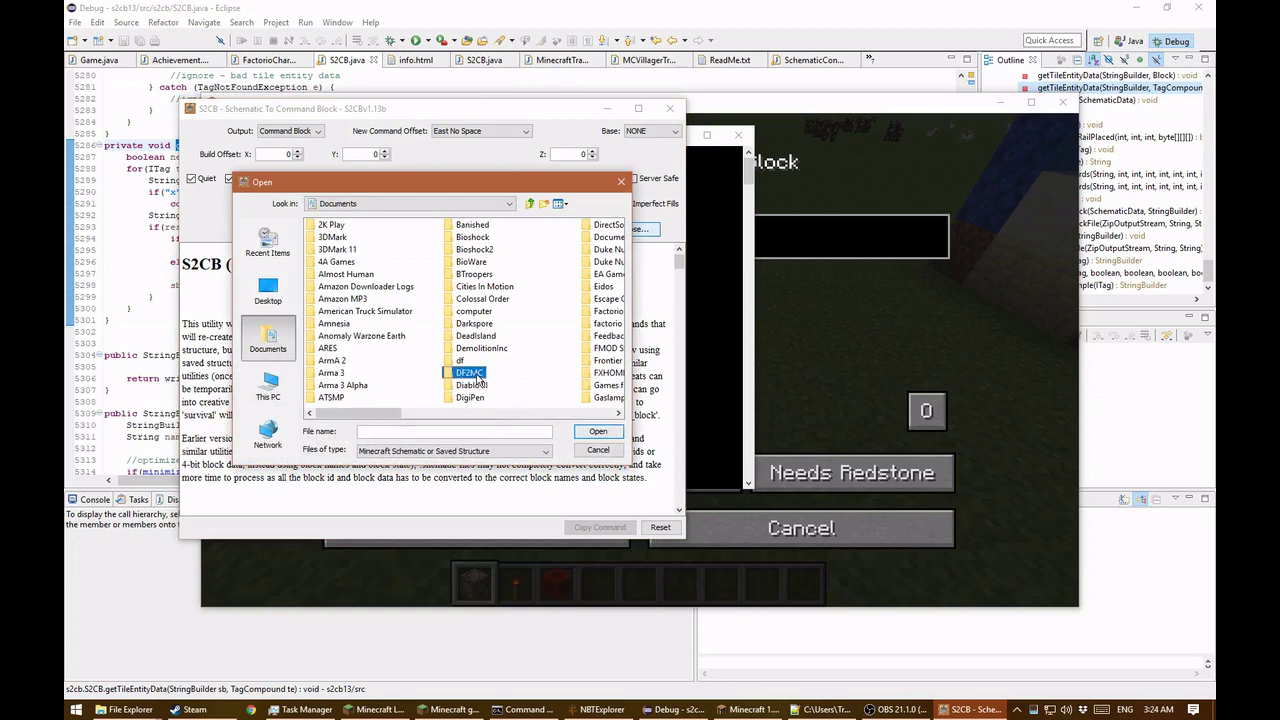
pyautogui.click(529, 203)
pyautogui.click(492, 415)
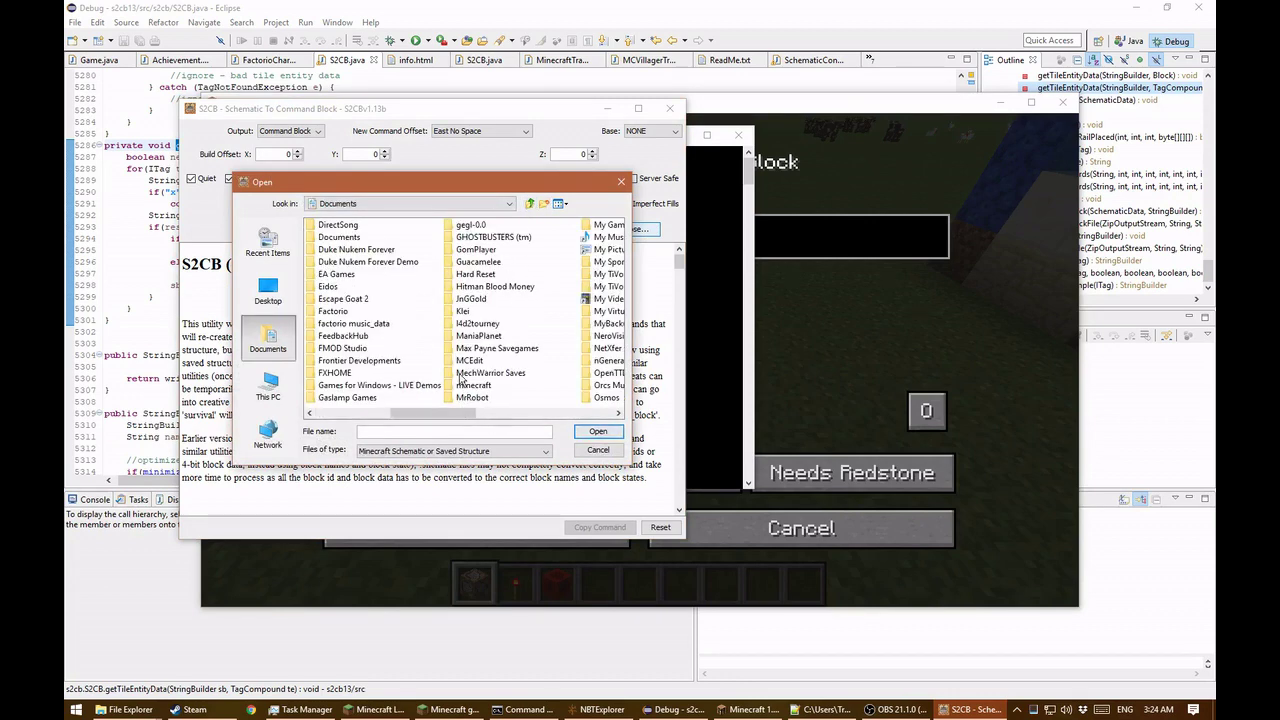
pyautogui.doubleClick(464, 362)
pyautogui.click(340, 250)
pyautogui.doubleClick(340, 250)
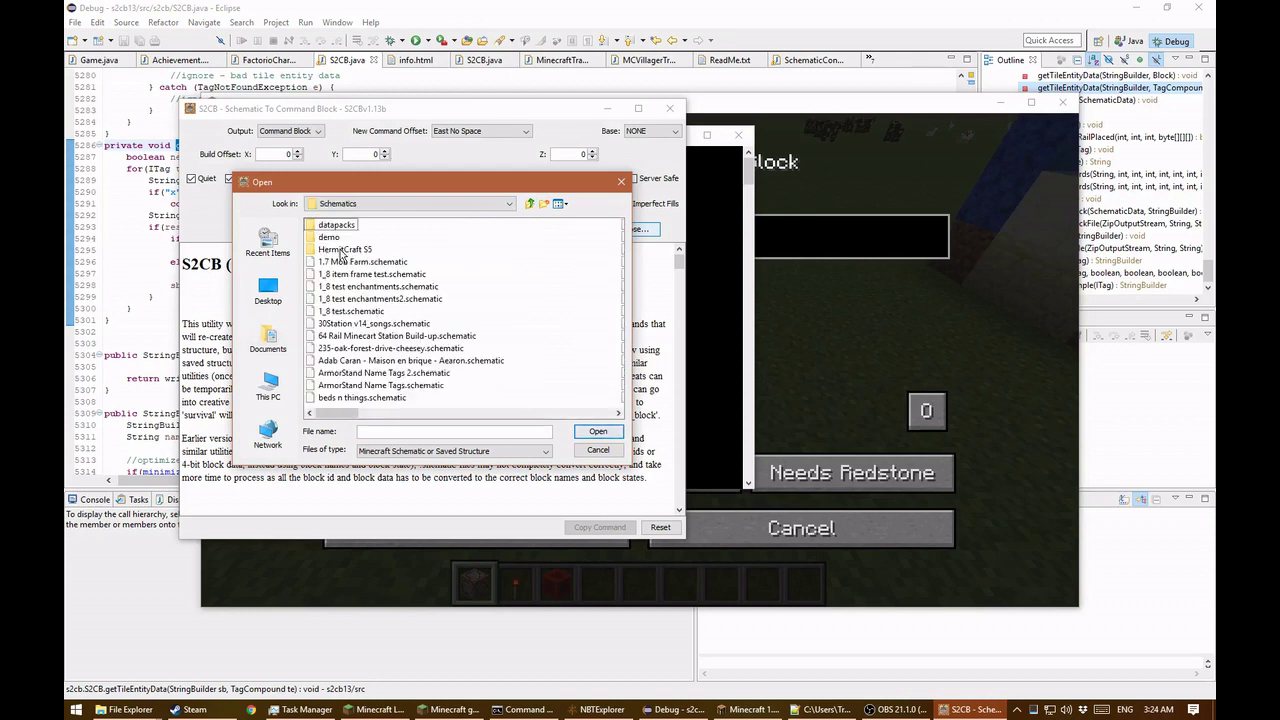
pyautogui.doubleClick(326, 238)
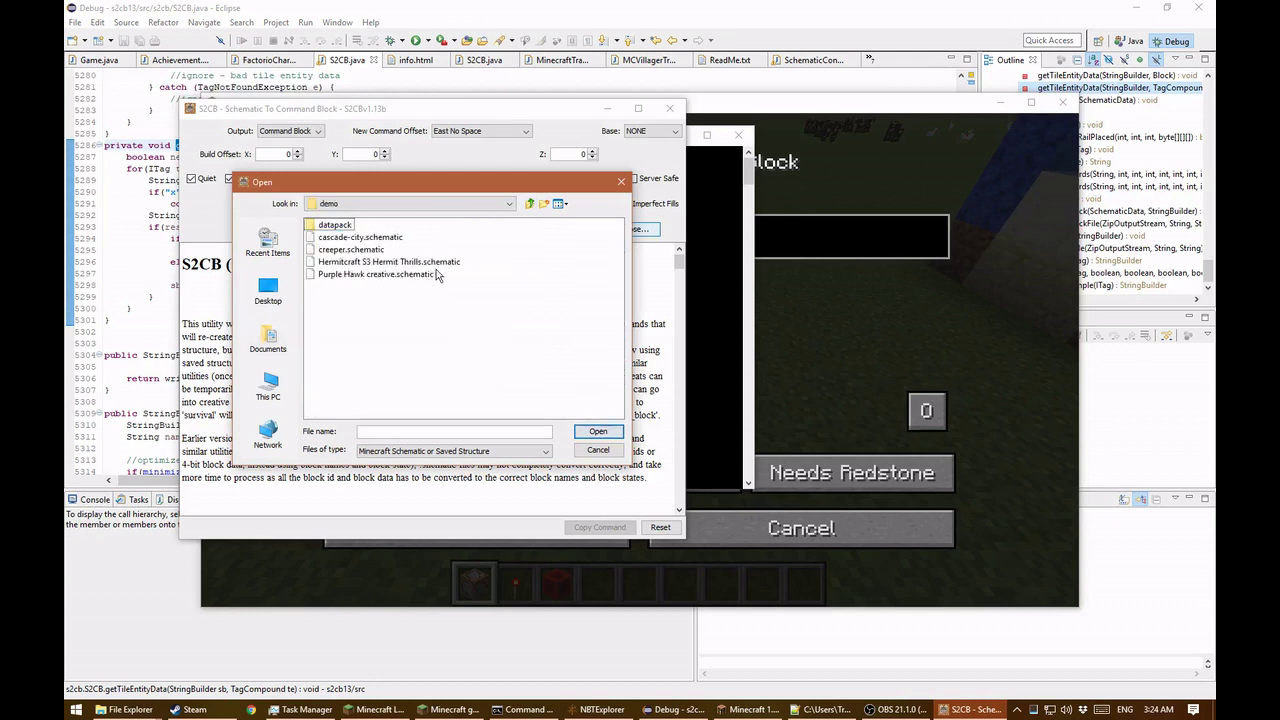
pyautogui.click(354, 250)
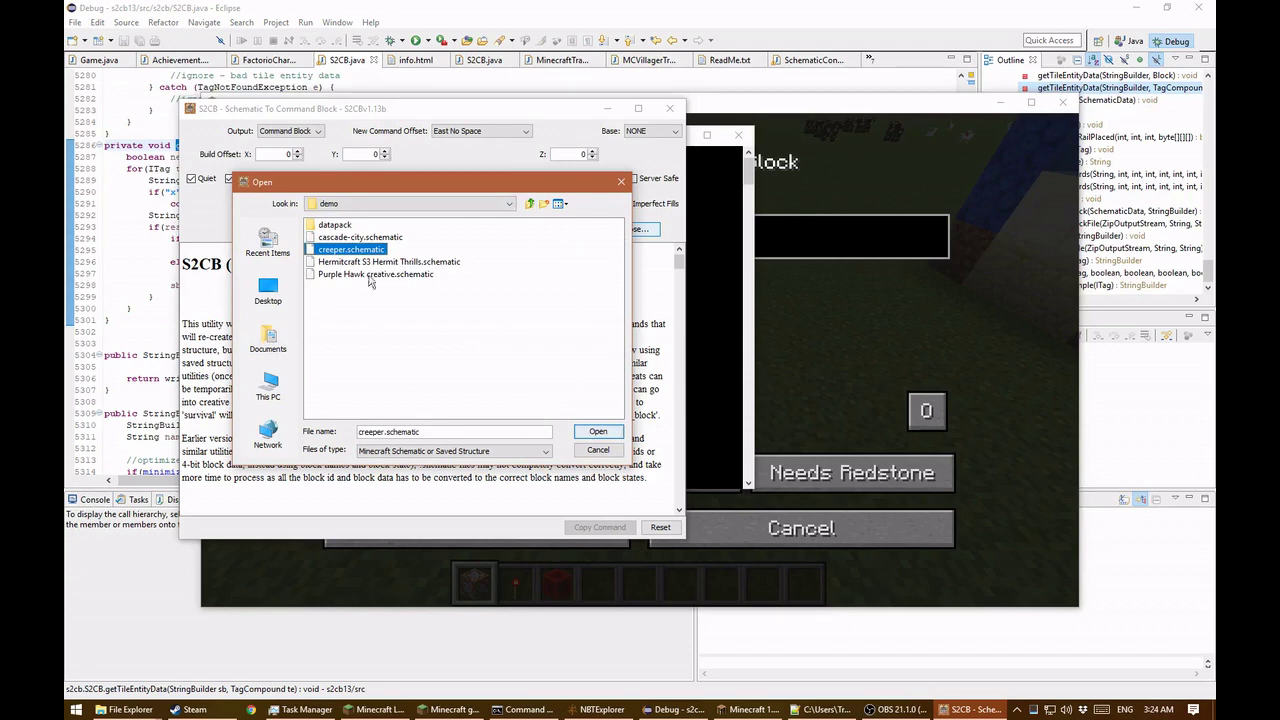
pyautogui.click(609, 432)
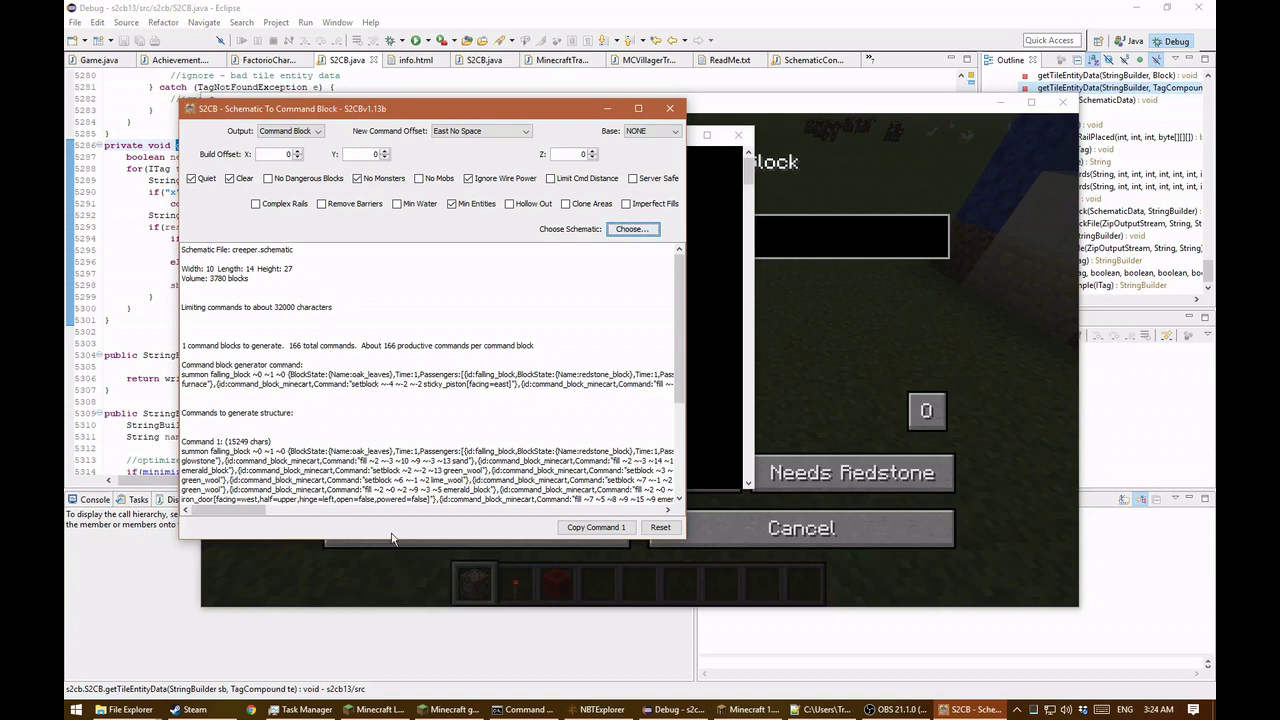
# Copy the generated creeper command and save it as the console command of the open Minecraft command block
pyautogui.click(604, 530)
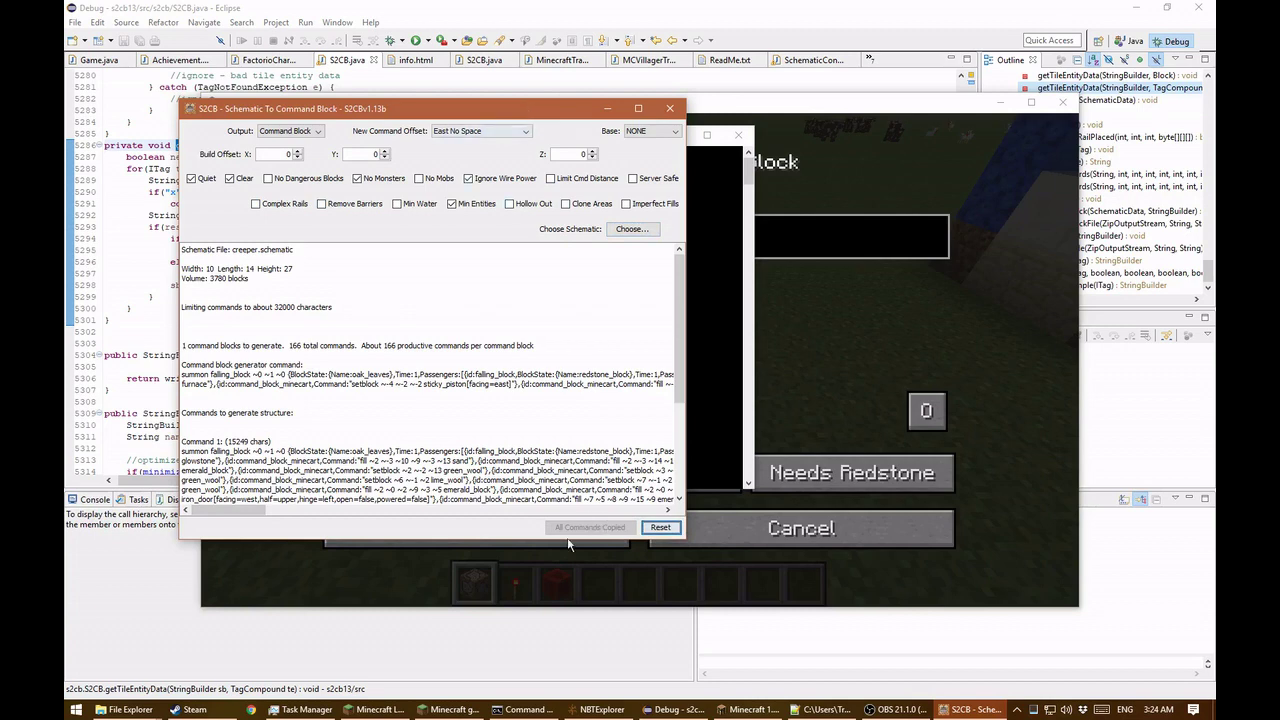
pyautogui.scroll(-5, 322, 440)
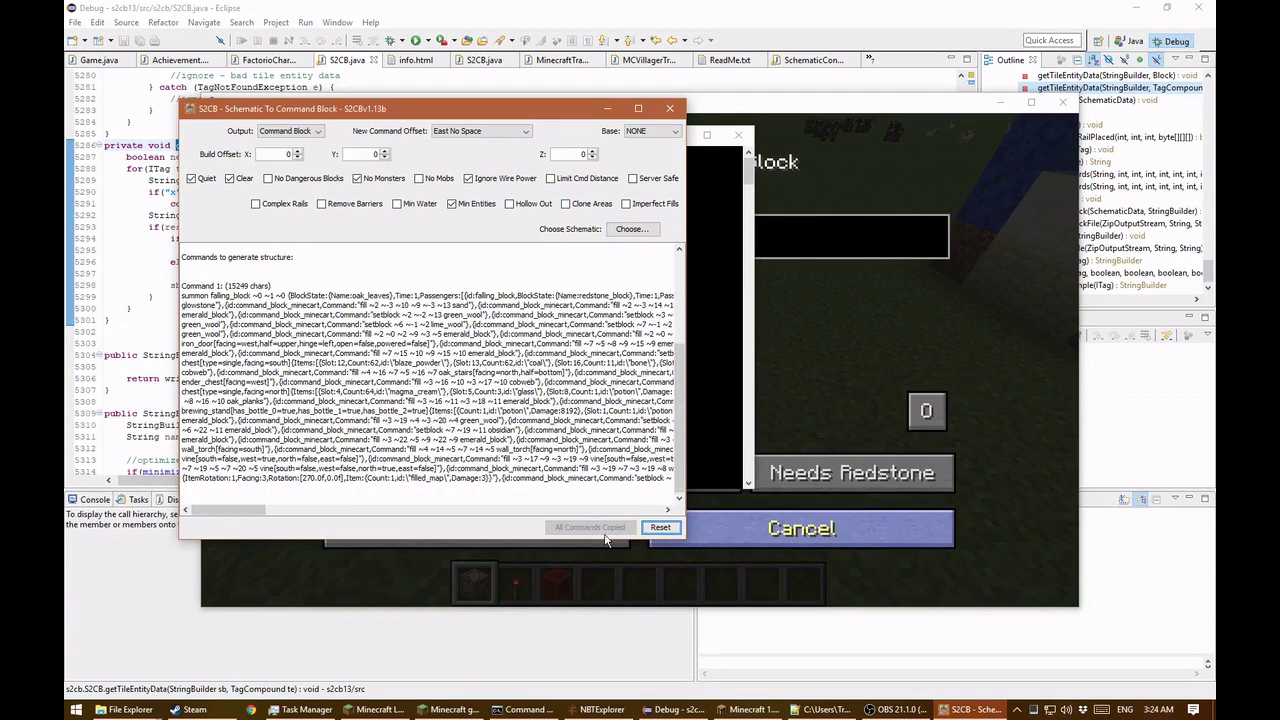
pyautogui.click(809, 235)
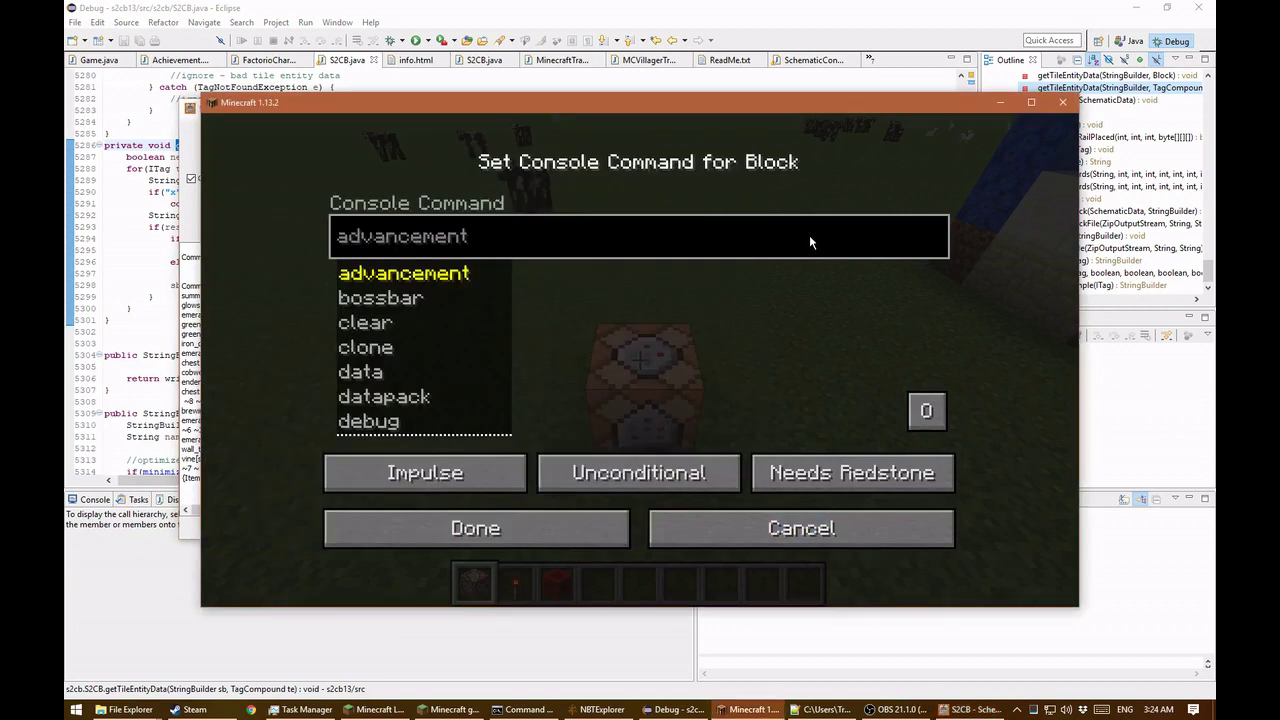
pyautogui.hotkey('ctrl', 'v')
pyautogui.click(540, 530)
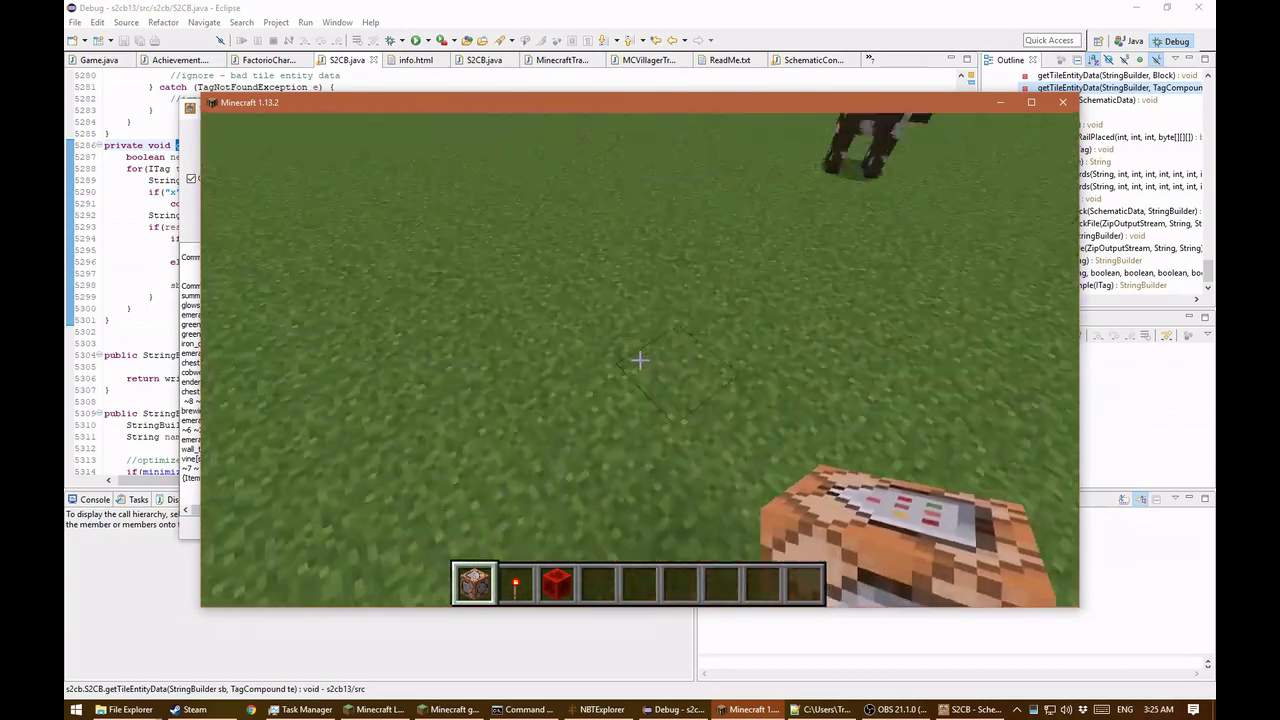
# Clear the extra row of command blocks from the grass and place a redstone torch to run the creeper command block
pyautogui.press('F3')
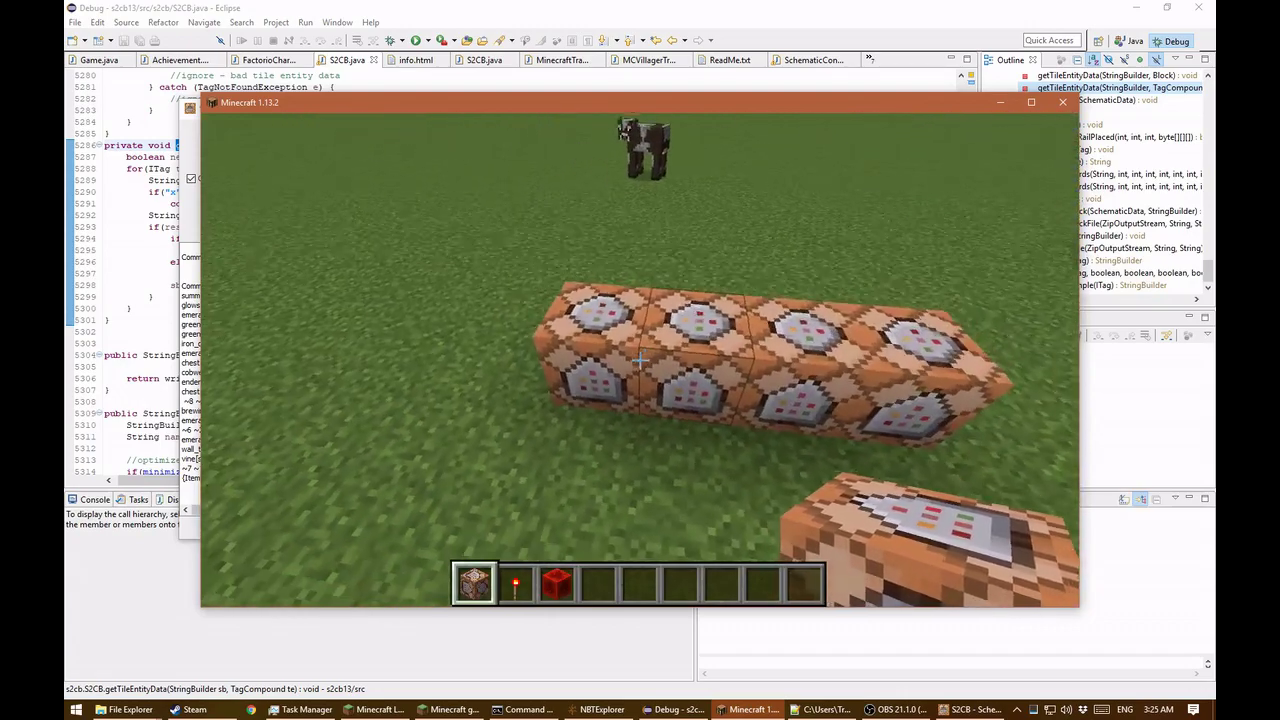
pyautogui.click(640, 358)
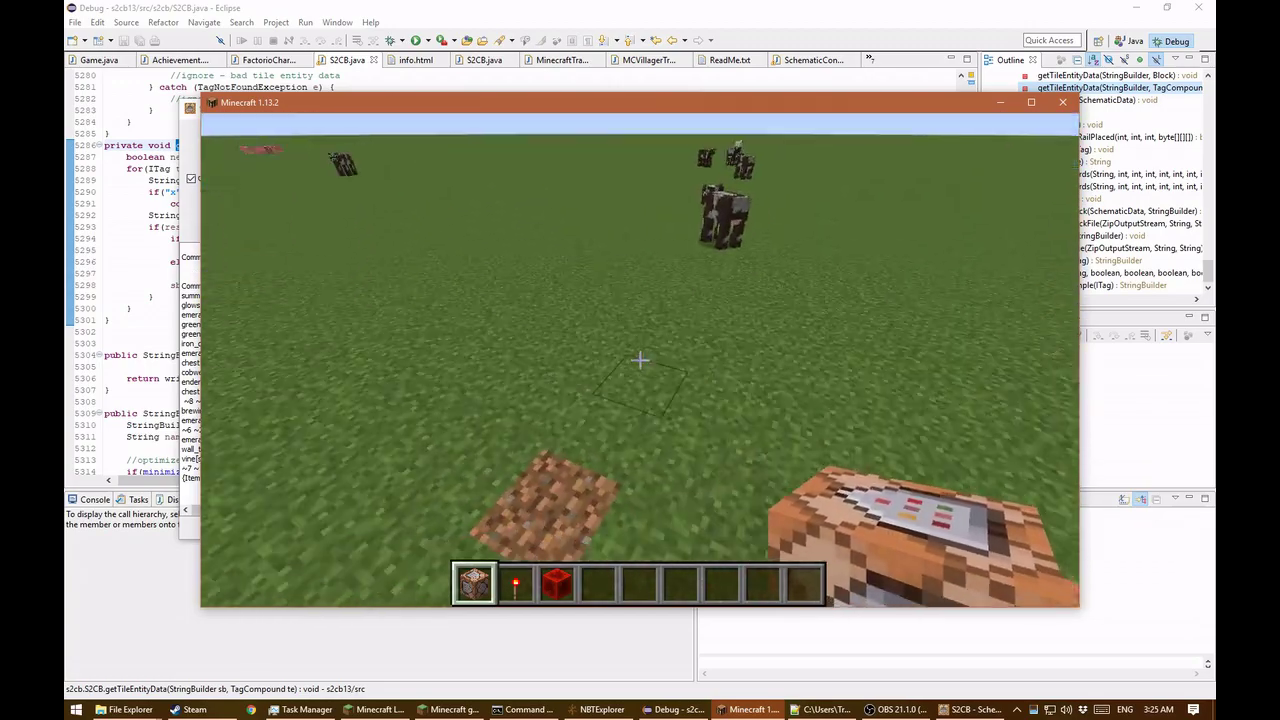
pyautogui.rightClick(640, 358)
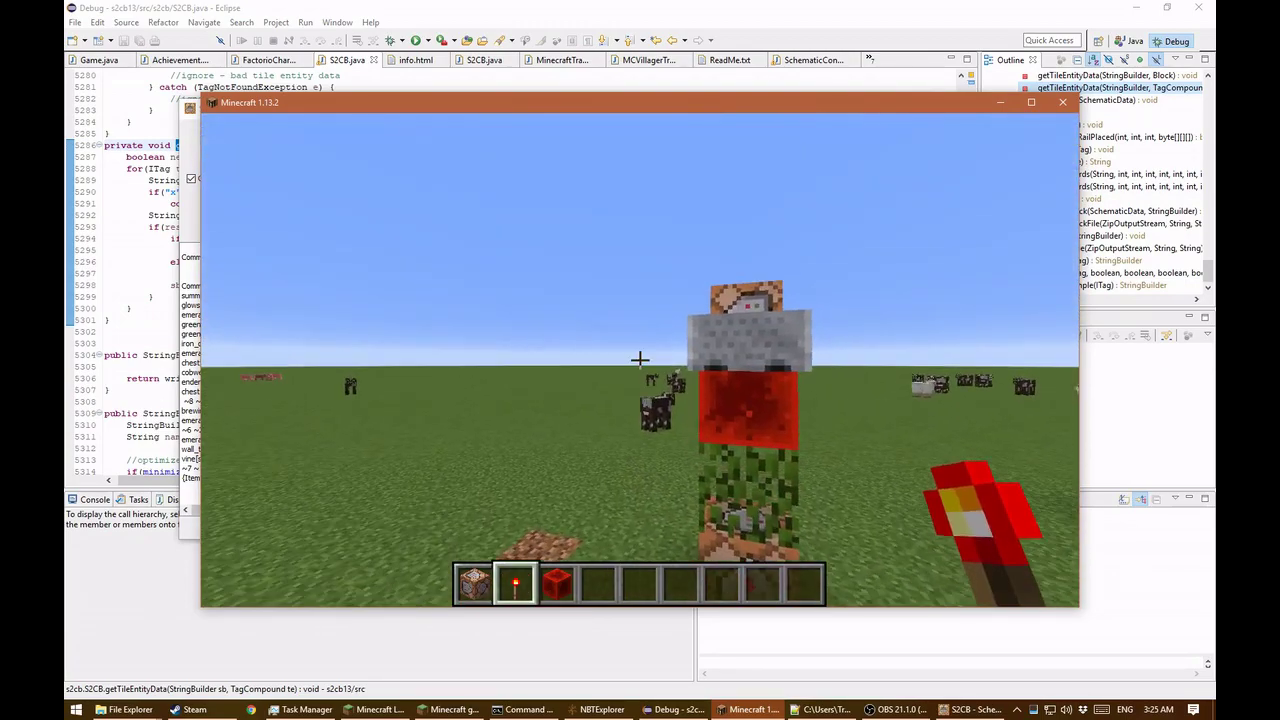
# Fly around the generated emerald creeper and enter the furnished room inside it
pyautogui.press('space')
pyautogui.press('d')
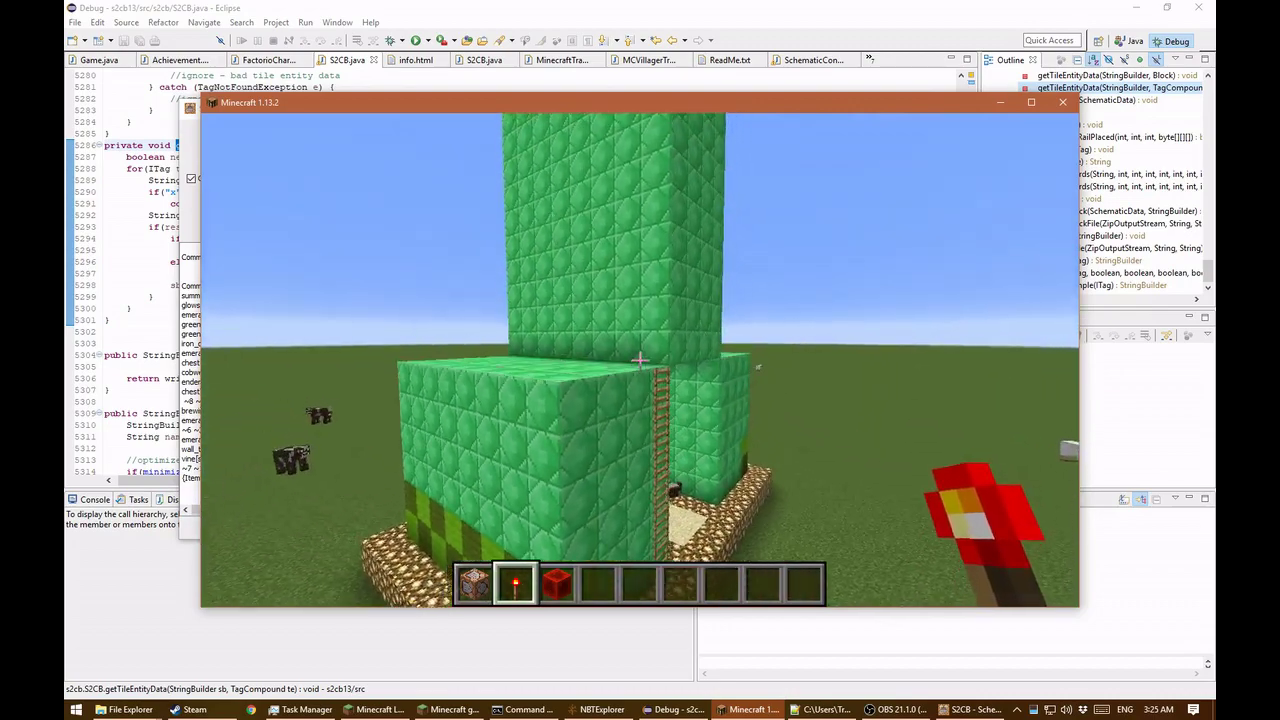
pyautogui.press('a')
pyautogui.press('space')
pyautogui.press('space')
pyautogui.press('w')
pyautogui.press('w')
pyautogui.press('shift')
pyautogui.press('shift')
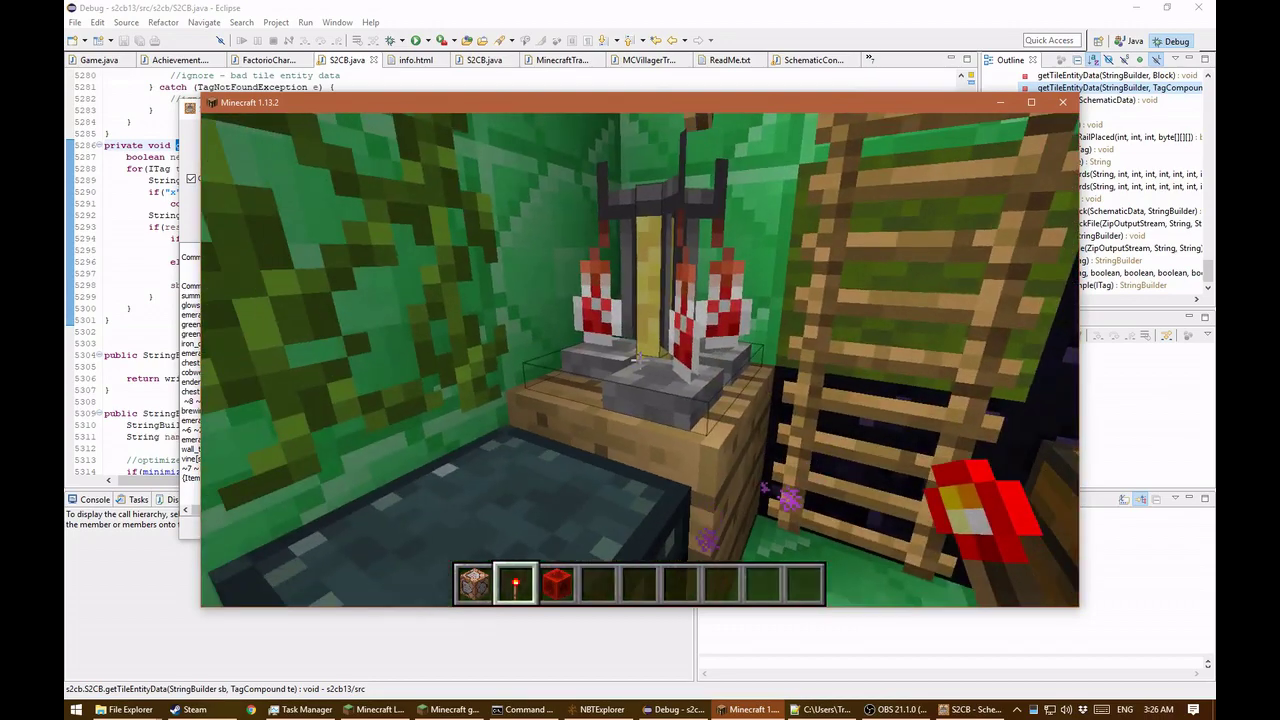
# Check the contents of the brewing stand and the chest inside the creeper
pyautogui.rightClick(640, 359)
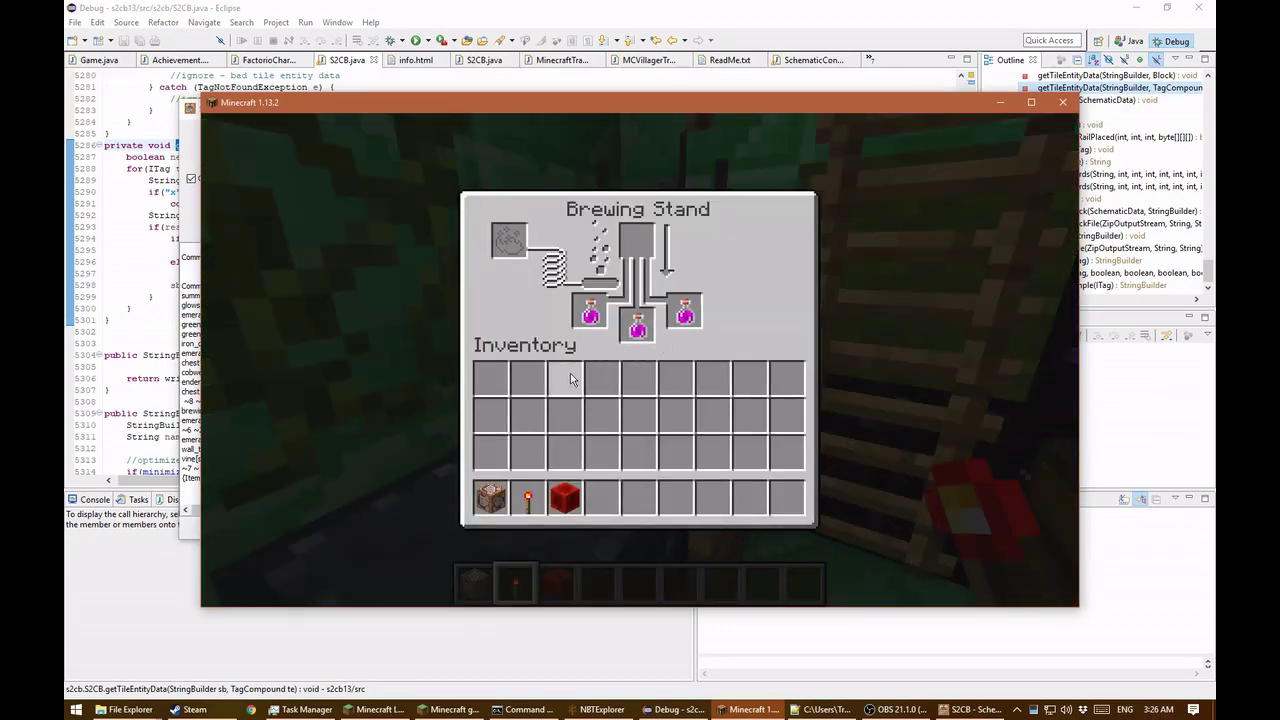
pyautogui.press('Escape')
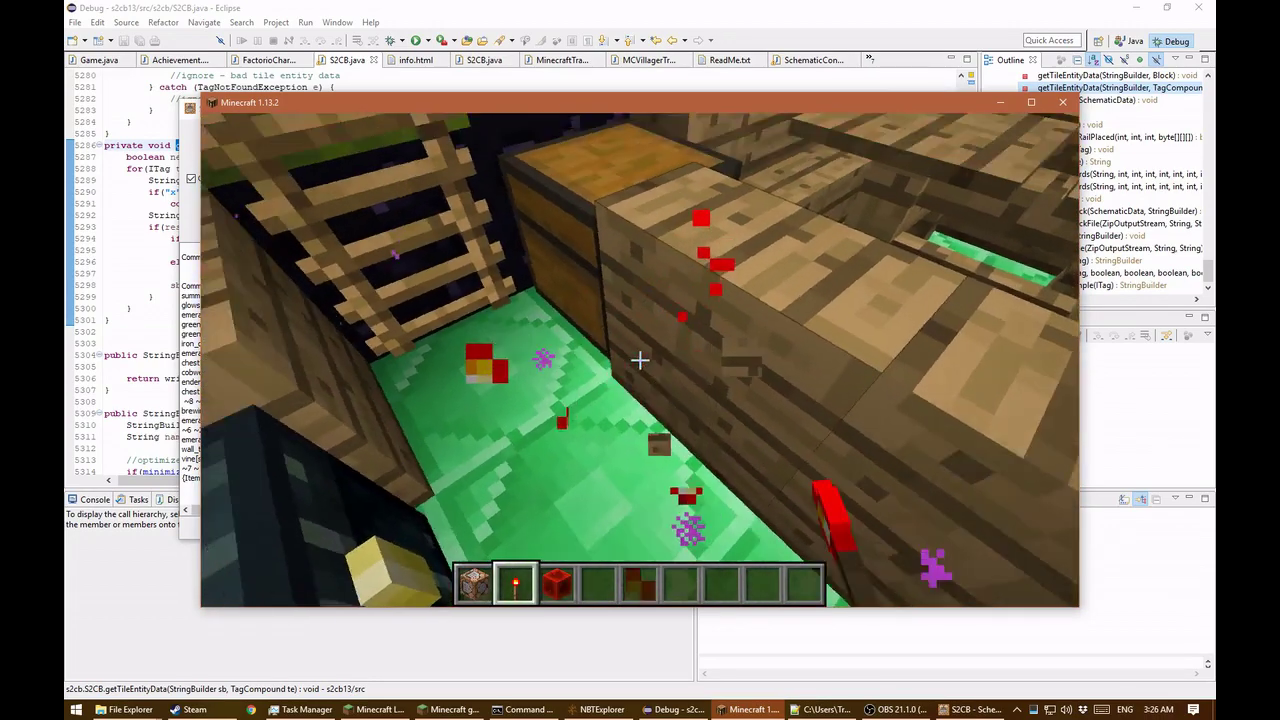
pyautogui.rightClick(640, 359)
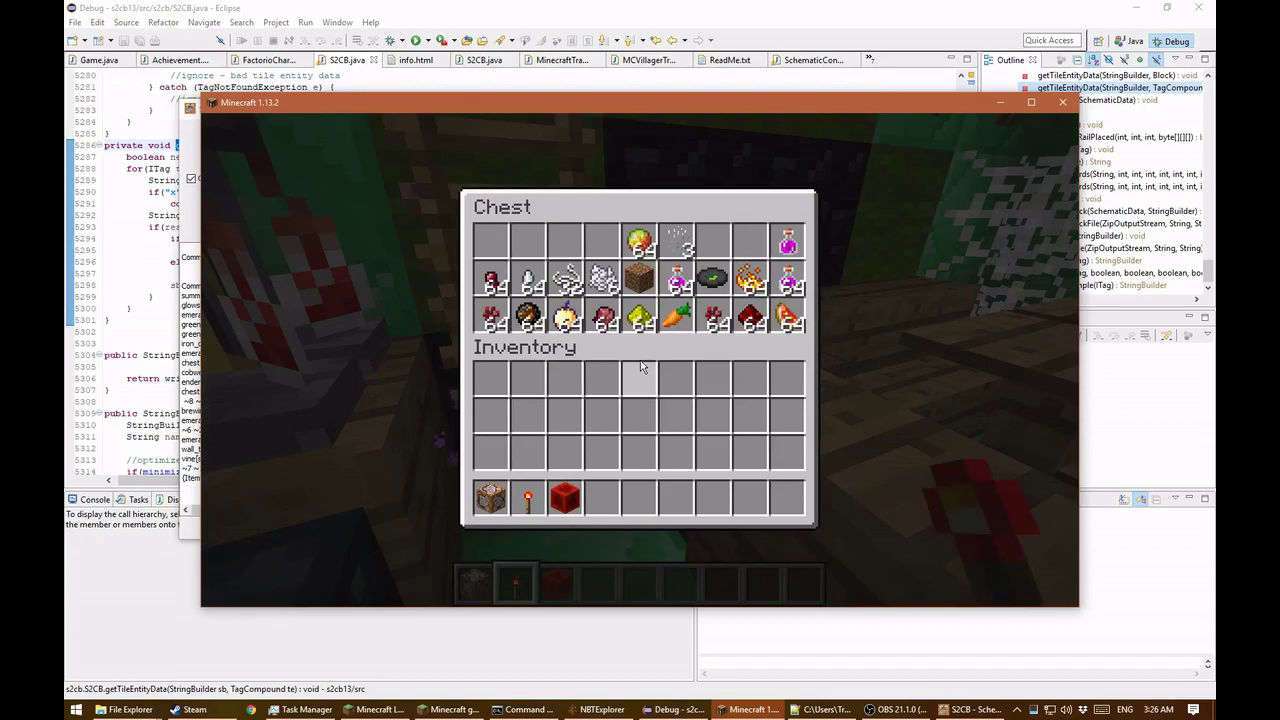
pyautogui.press('Escape')
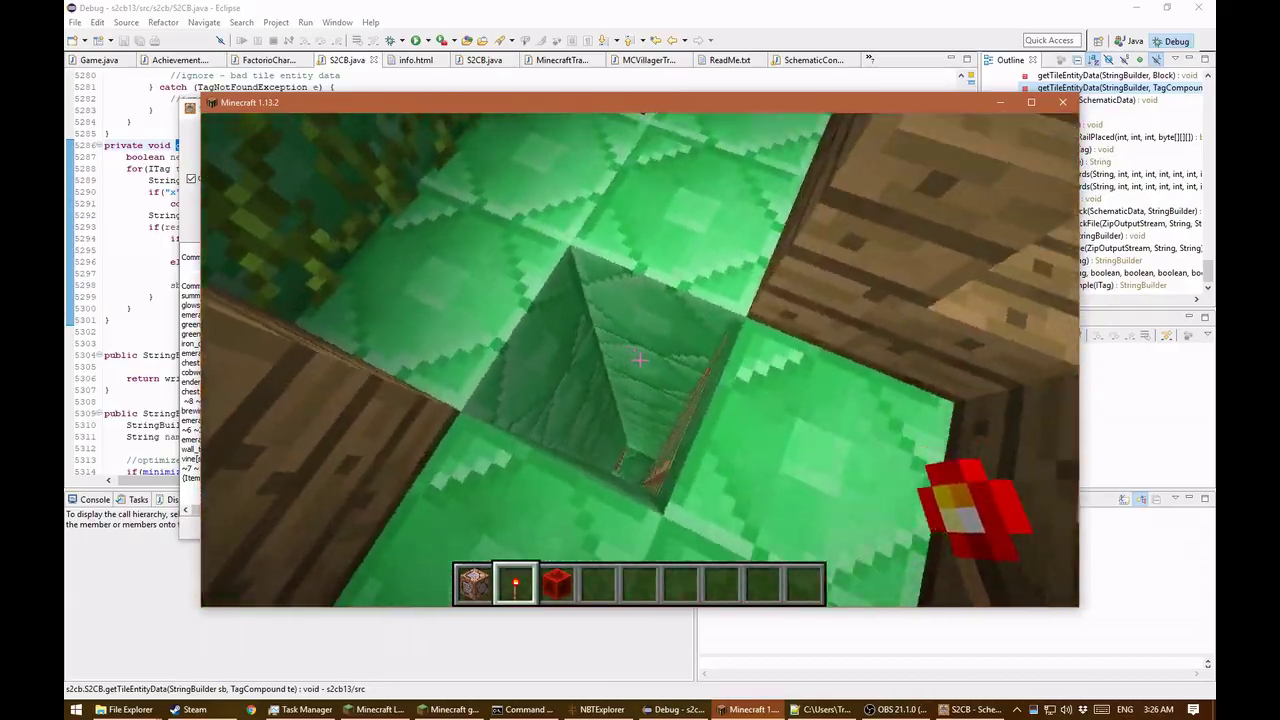
# Leave the creeper through its roof and compare it with the aquarium from above and from ground level
pyautogui.press('w')
pyautogui.press('w')
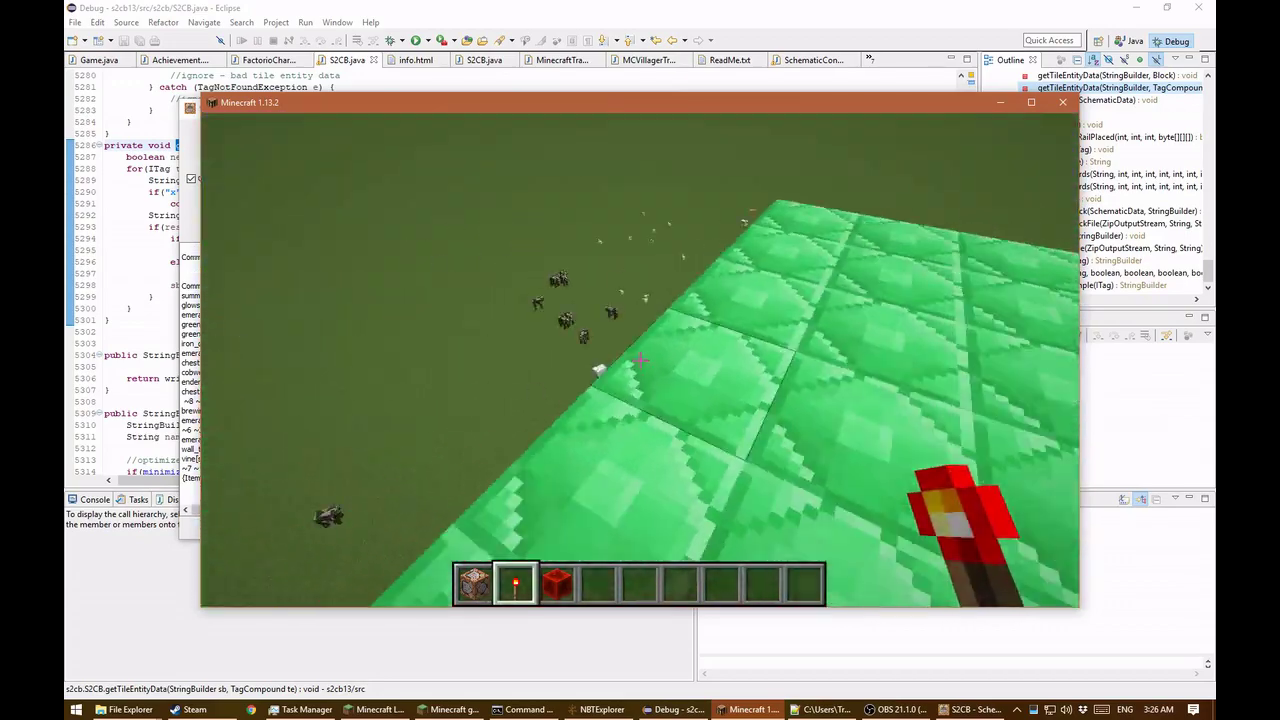
pyautogui.press('space')
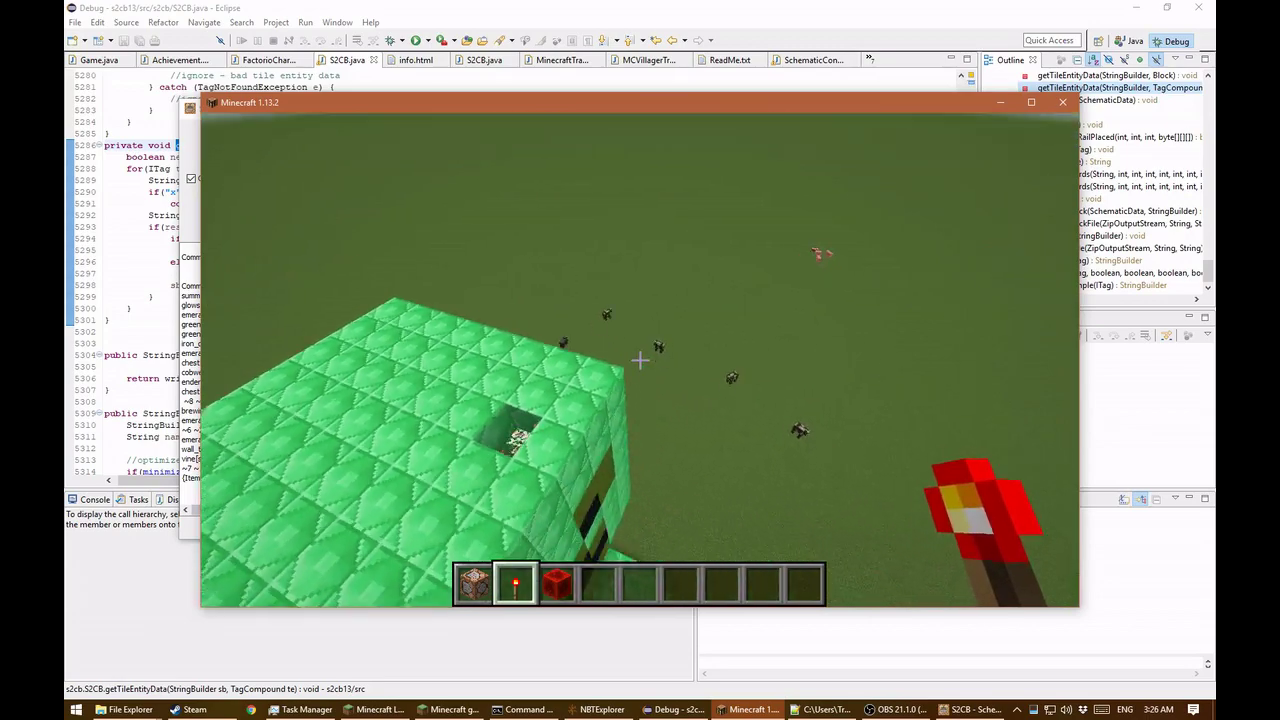
pyautogui.press('a')
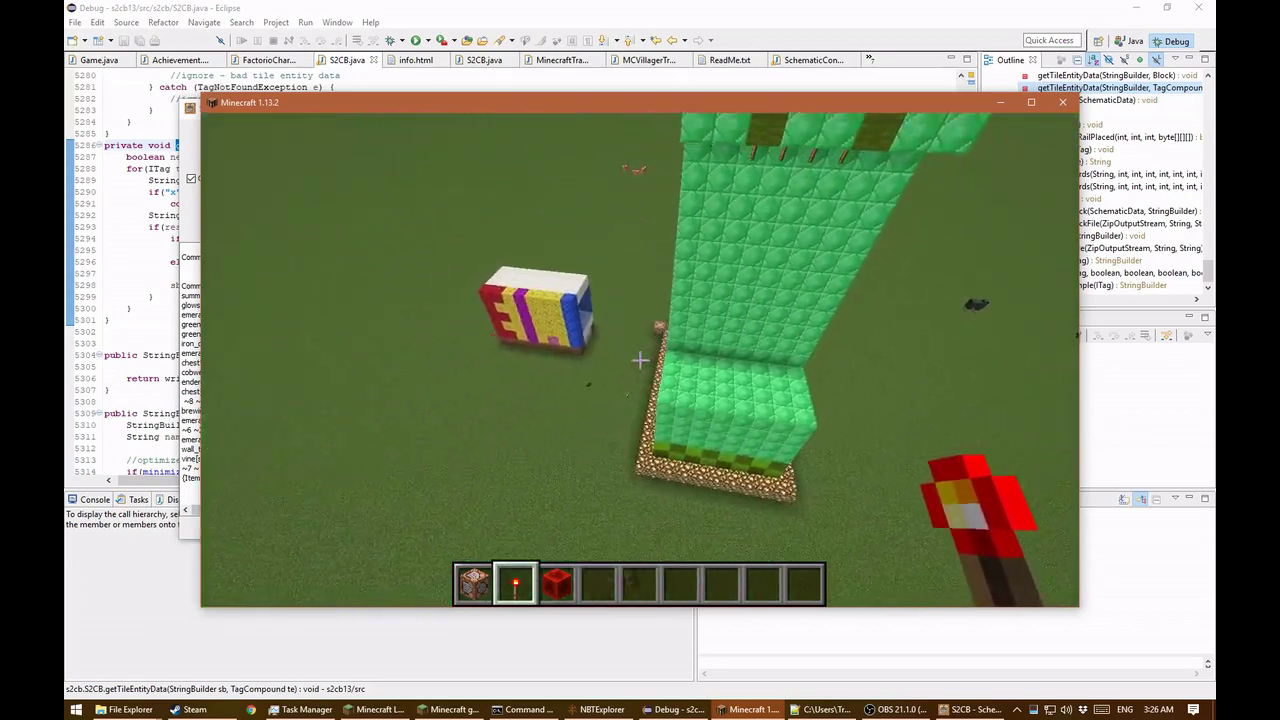
pyautogui.press('a')
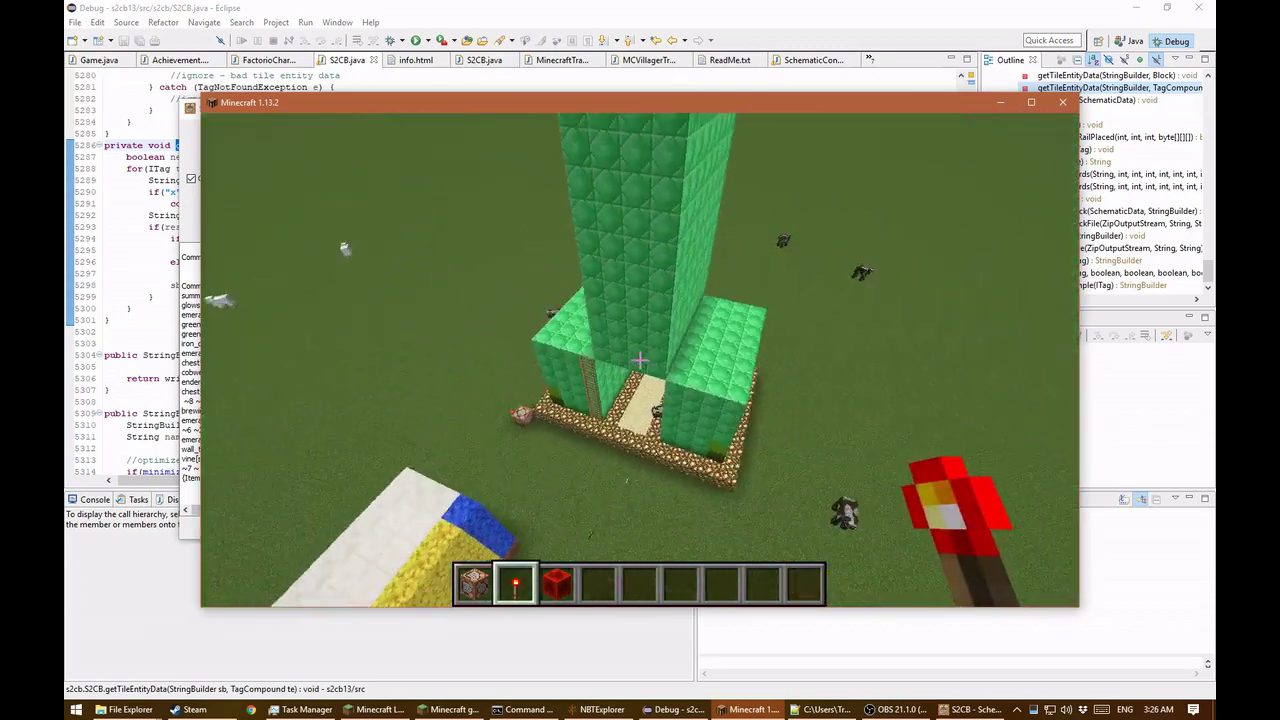
pyautogui.press('s')
pyautogui.press('shift')
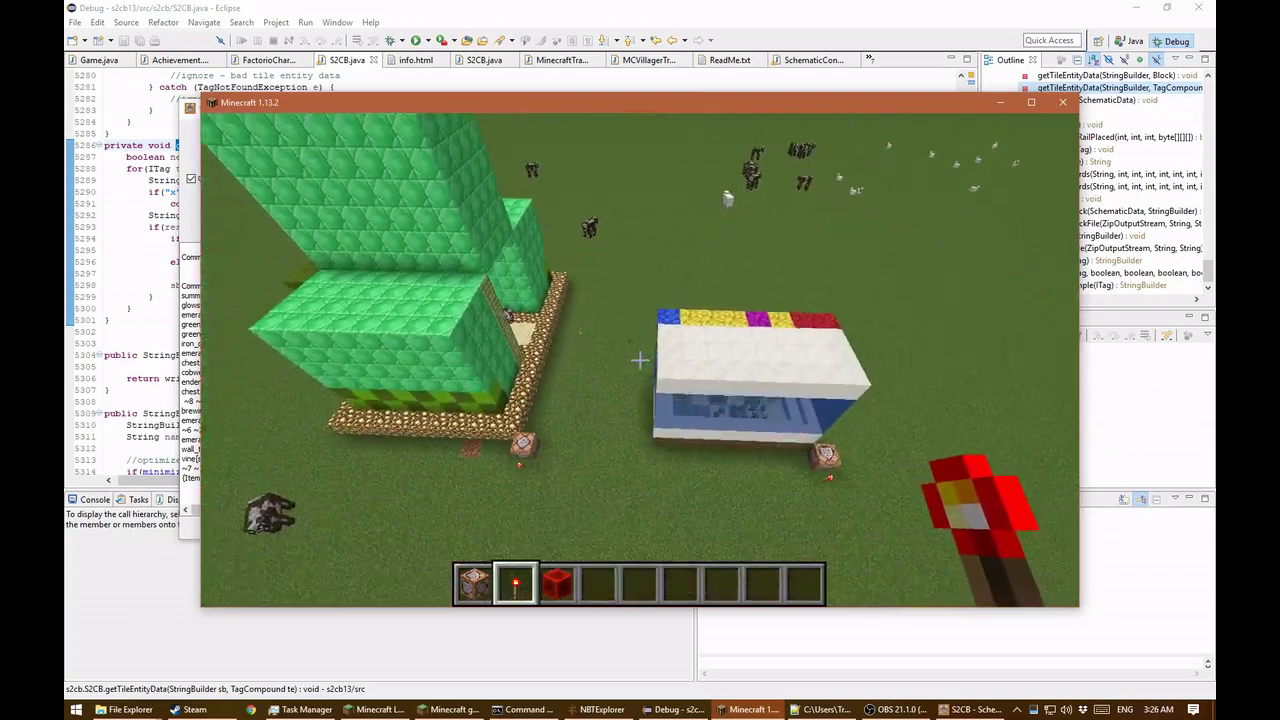
pyautogui.press('w')
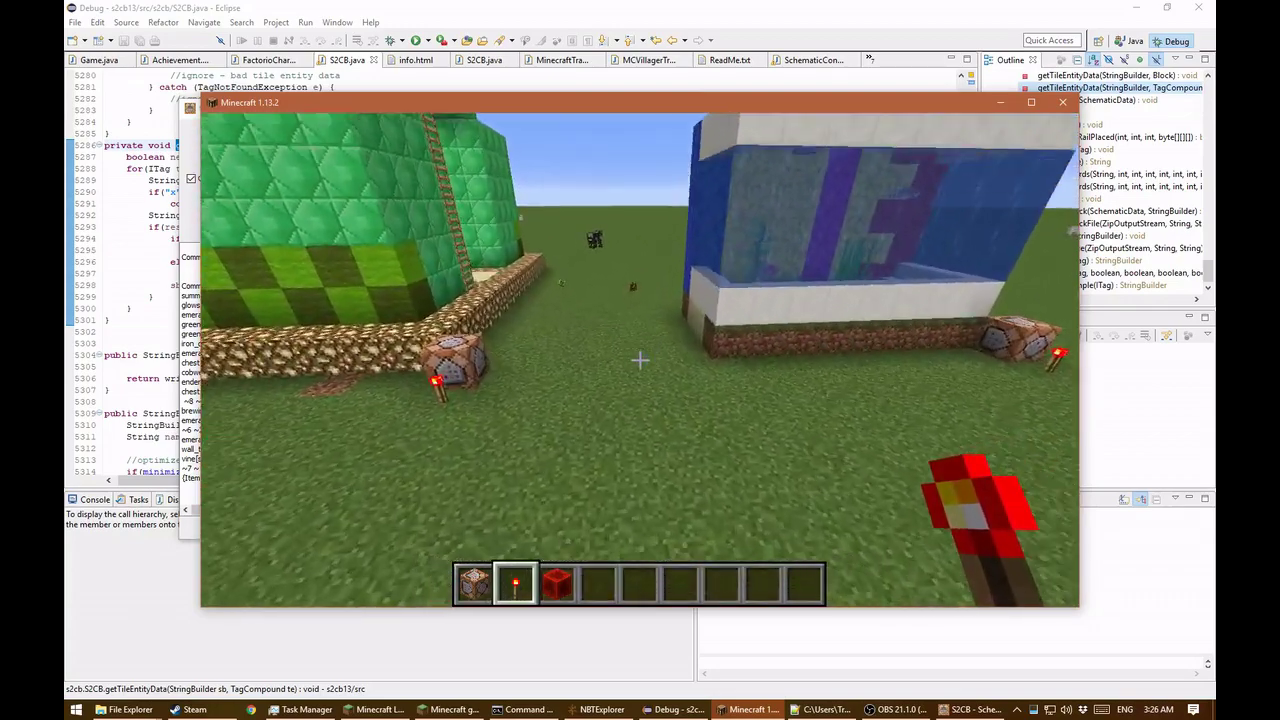
pyautogui.press('s')
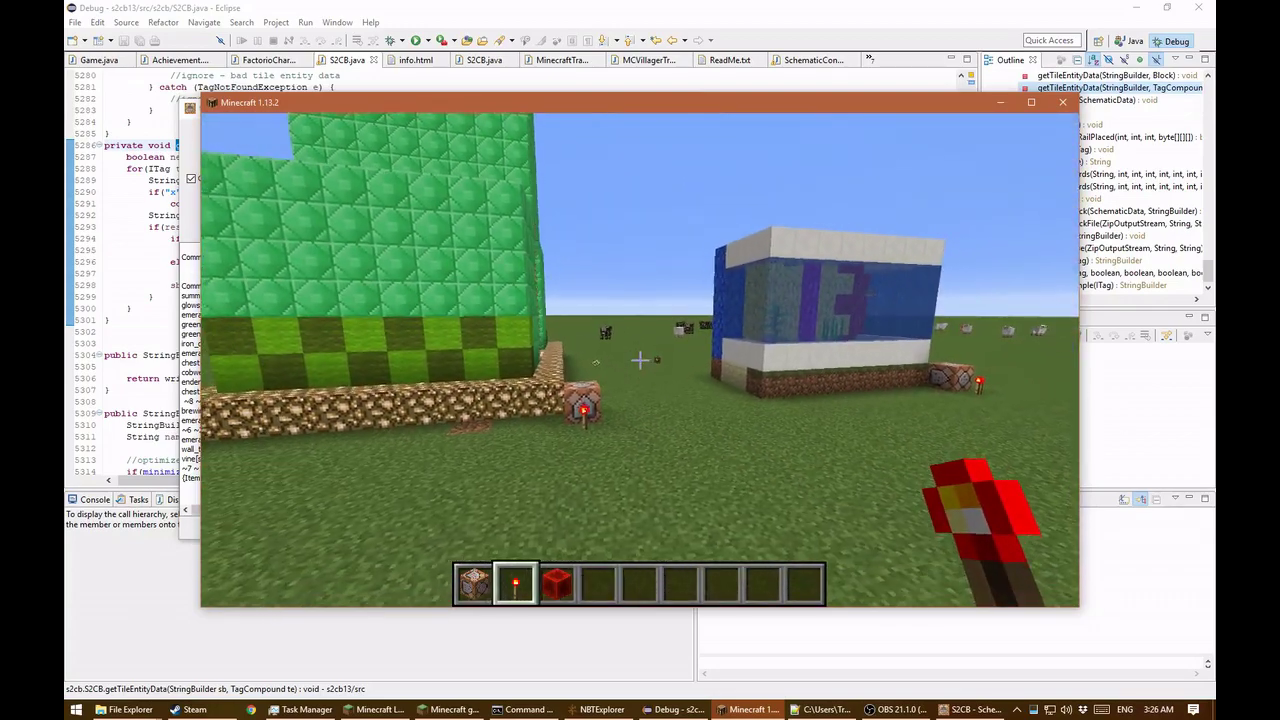
# Circle the creeper's base and examine its front, including the face and the torches below the head
pyautogui.press('w')
pyautogui.press('a')
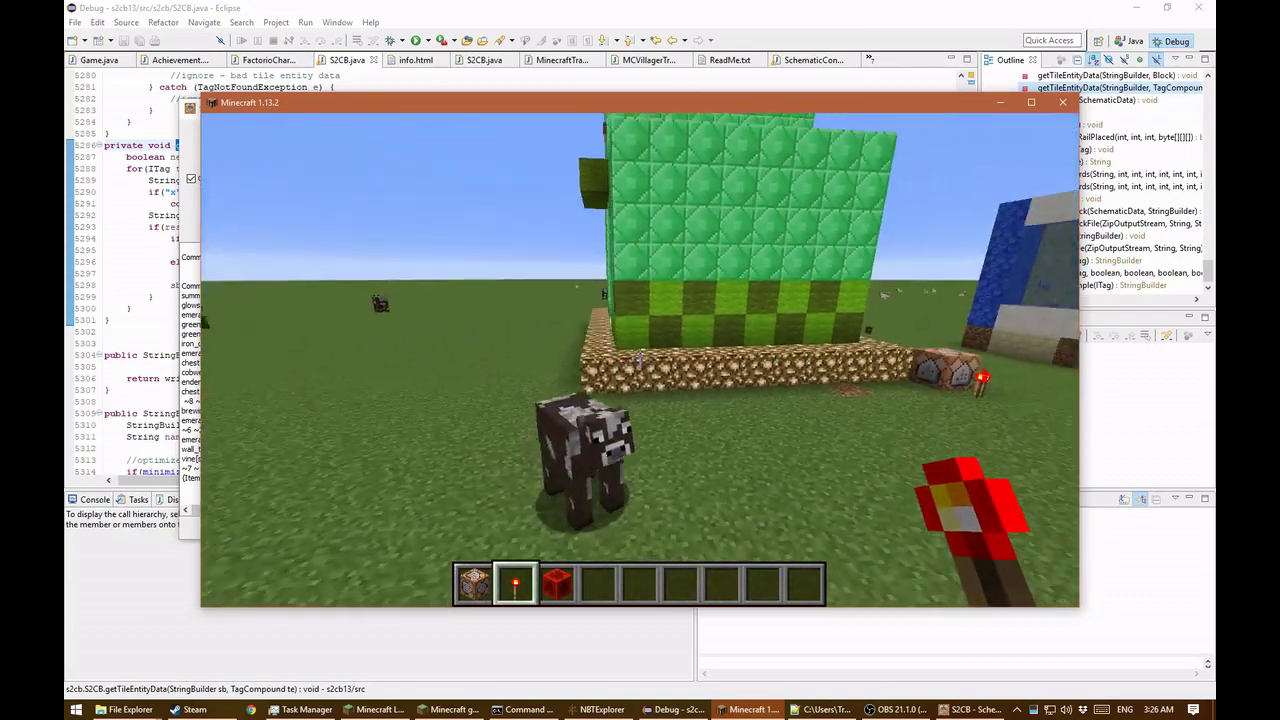
pyautogui.press('w')
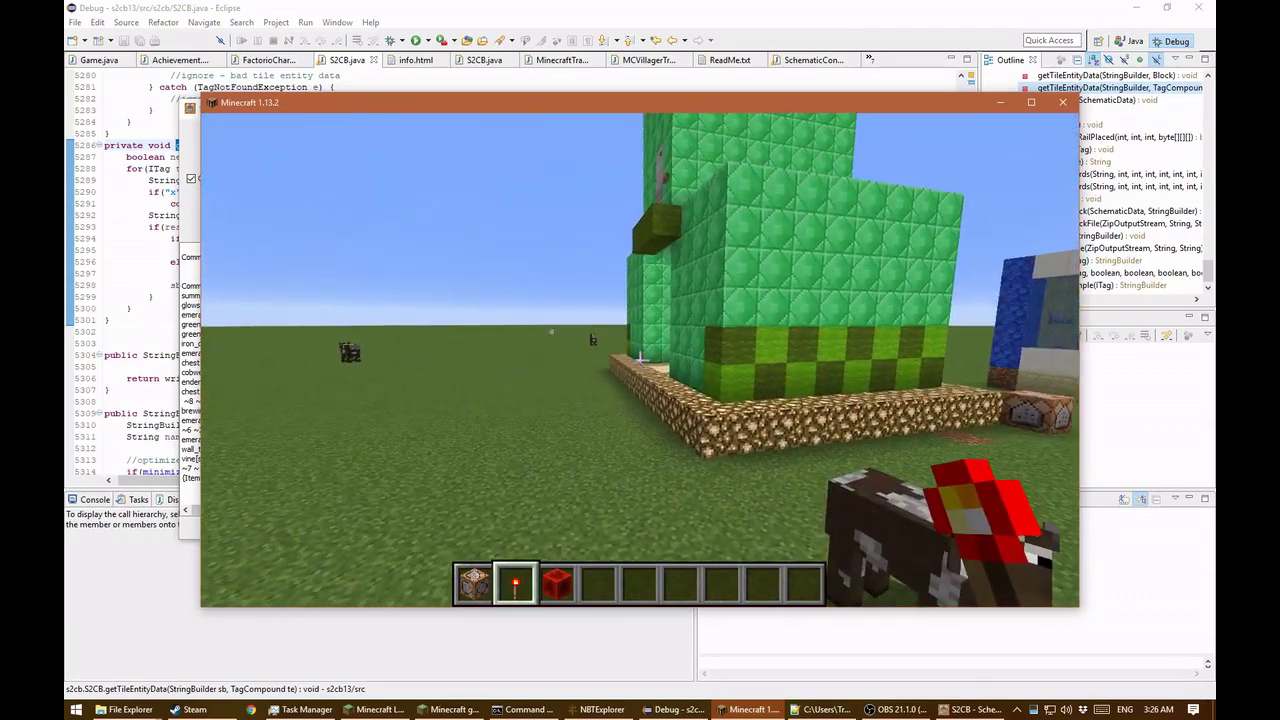
pyautogui.press('w')
pyautogui.press('d')
pyautogui.press('space')
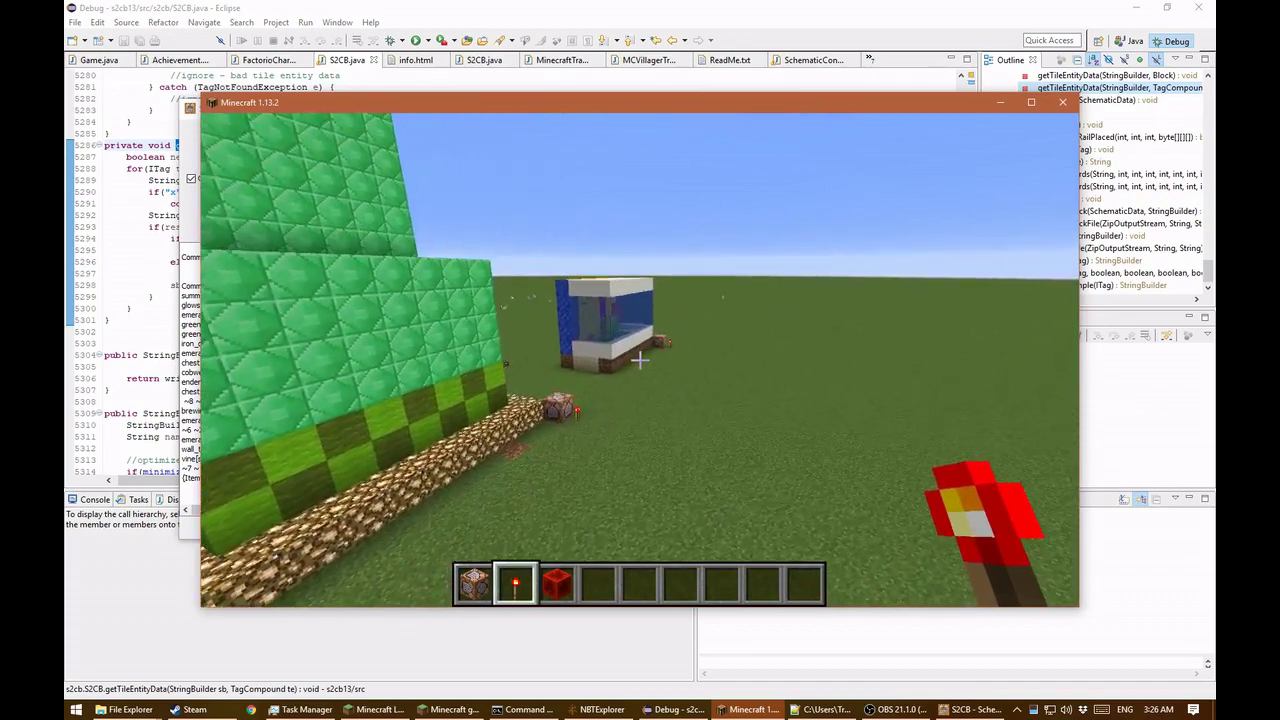
pyautogui.press('a')
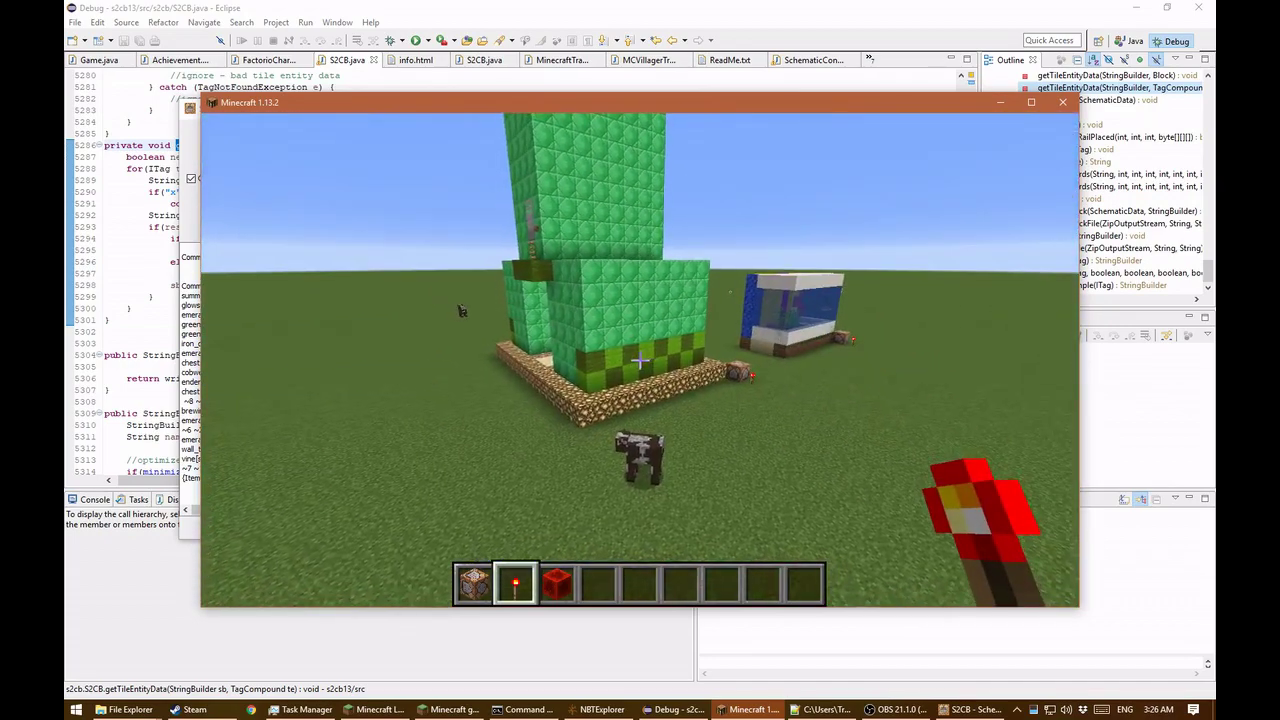
pyautogui.press('space')
pyautogui.press('d')
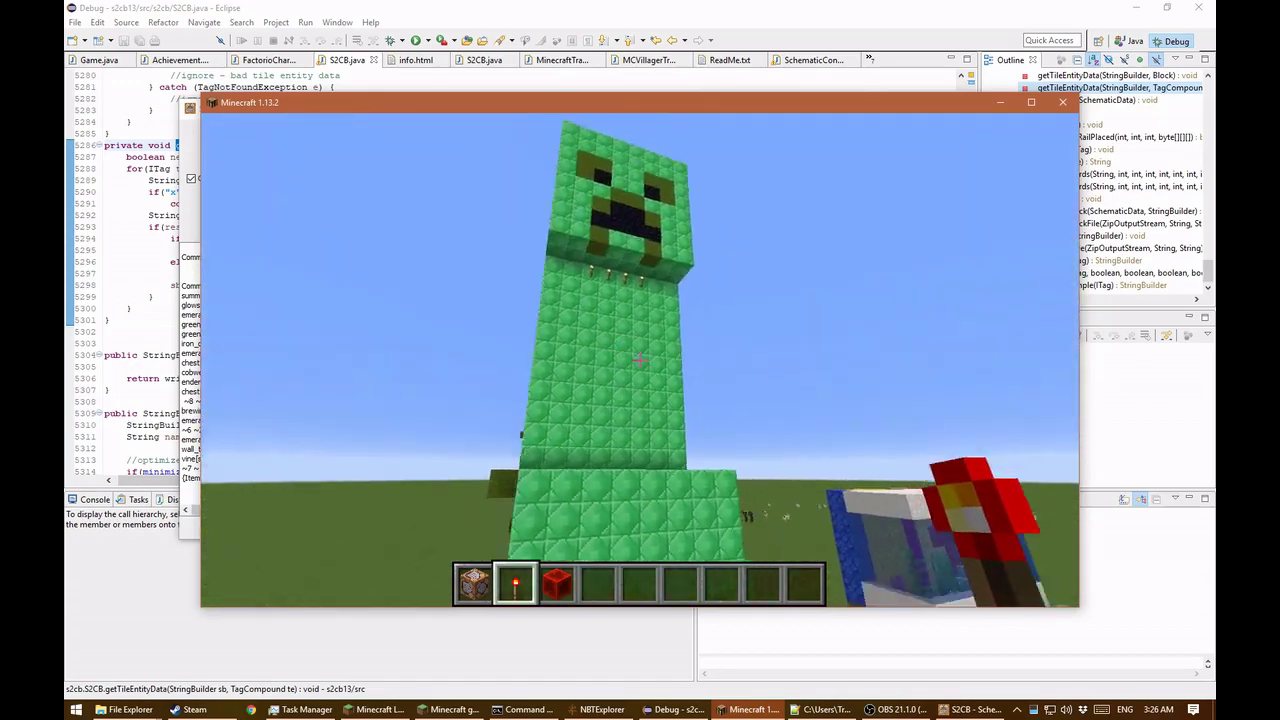
pyautogui.press('w')
pyautogui.press('a')
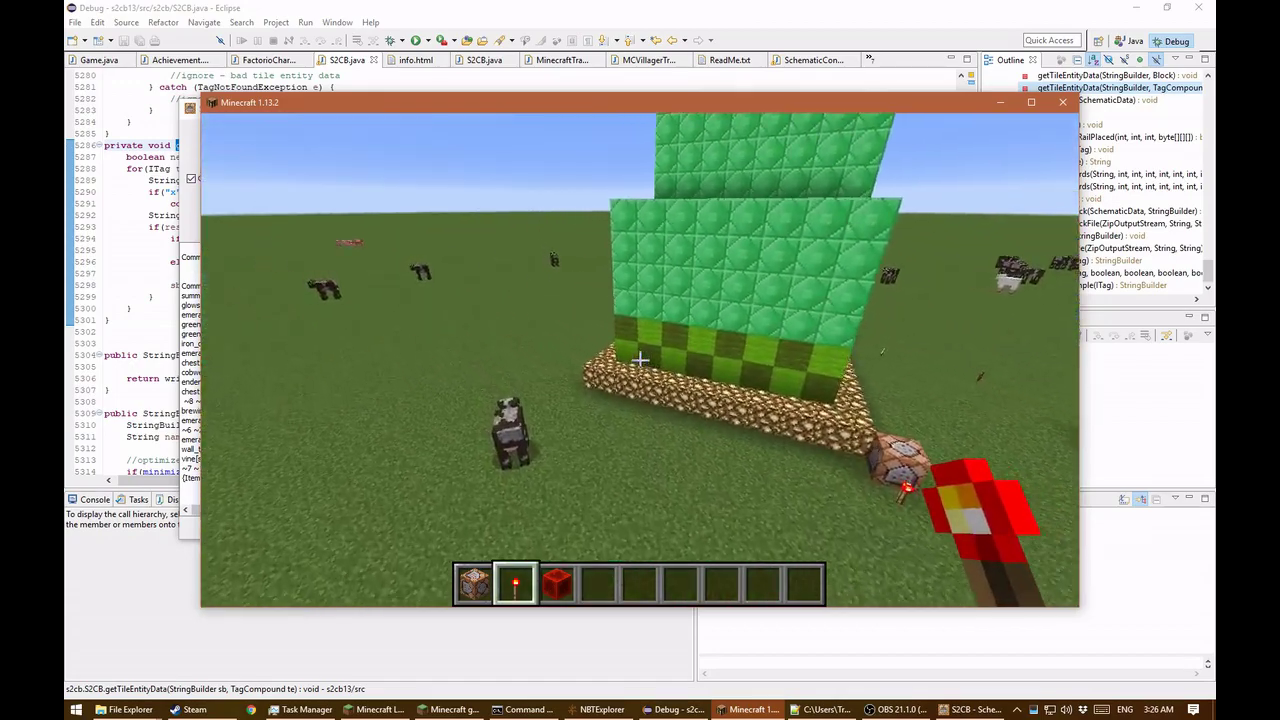
# Descend to the open grass beside the creeper, pause the game and switch to the S2CB window
pyautogui.press('shift')
pyautogui.press('w')
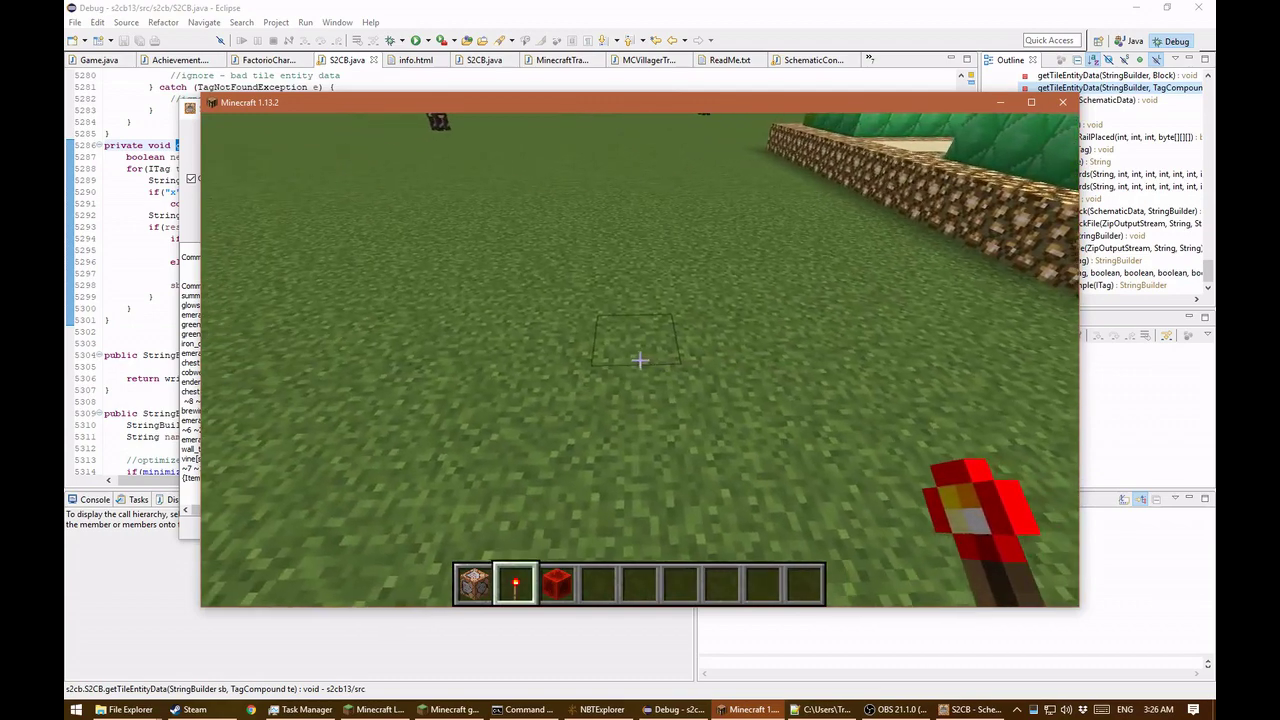
pyautogui.press('Escape')
pyautogui.click(990, 711)
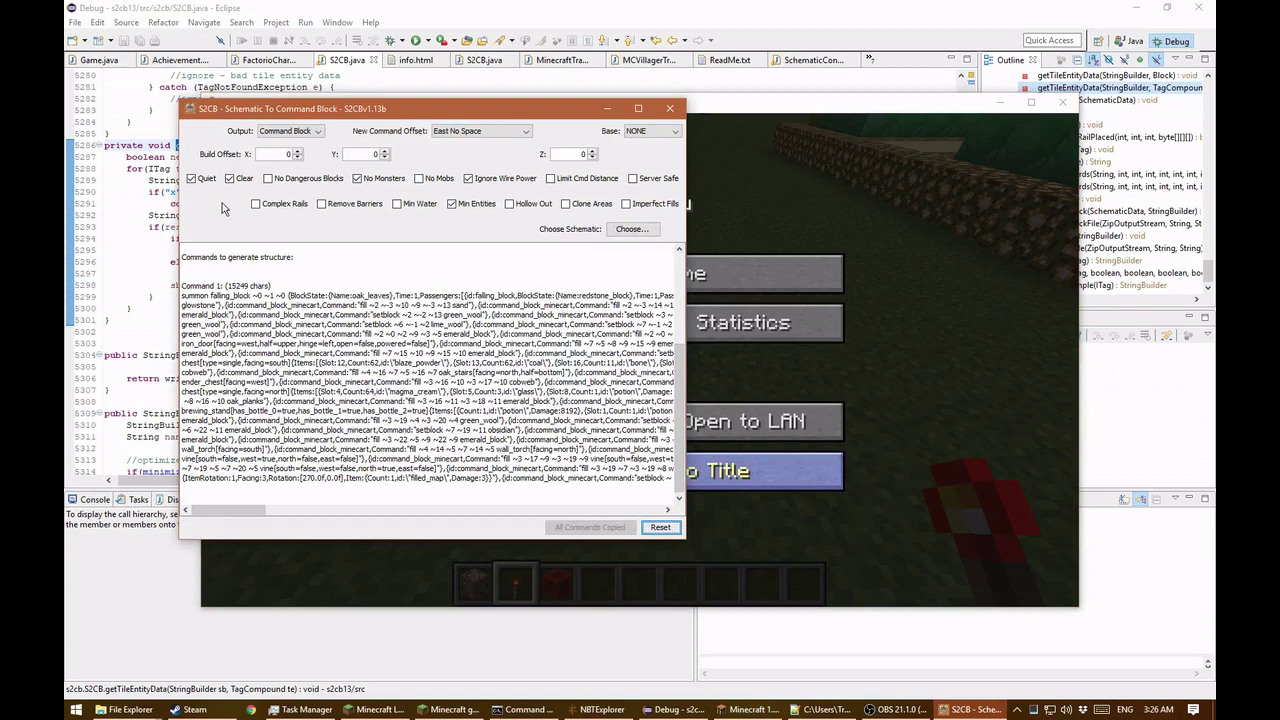
# Review the available new command offset choices without changing the selection
pyautogui.click(484, 134)
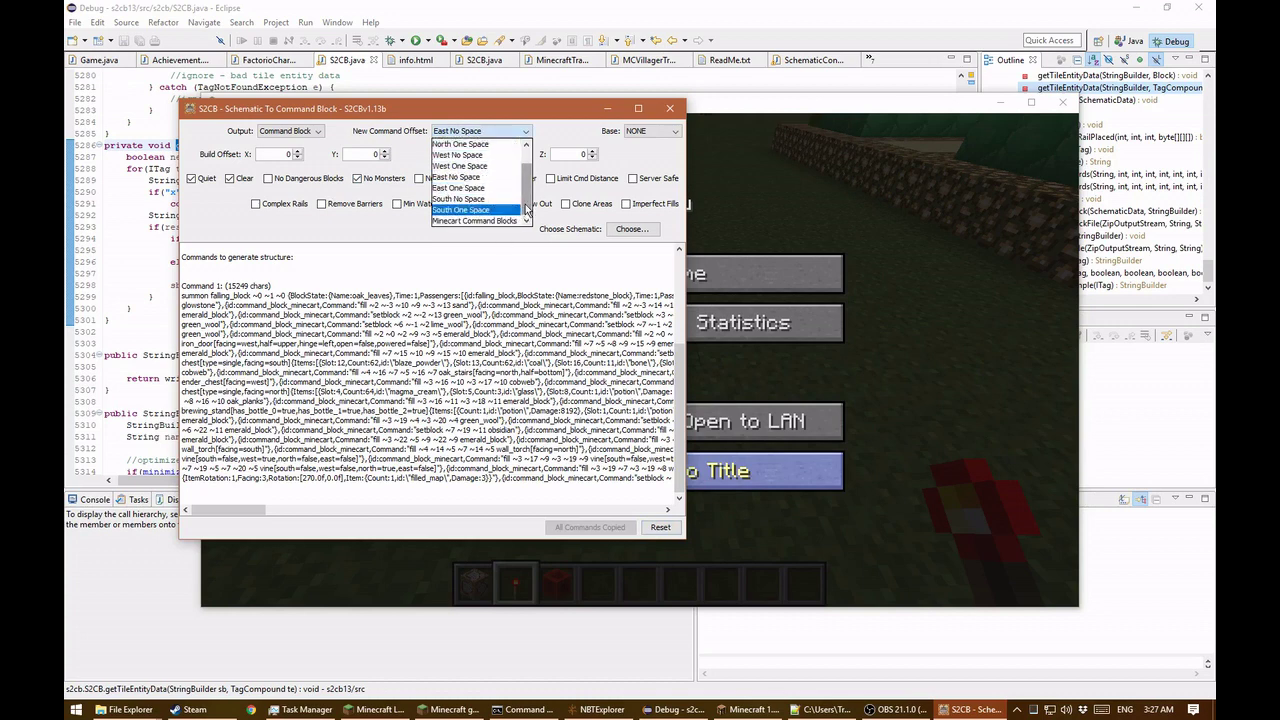
pyautogui.moveTo(528, 206); pyautogui.dragTo(527, 172)
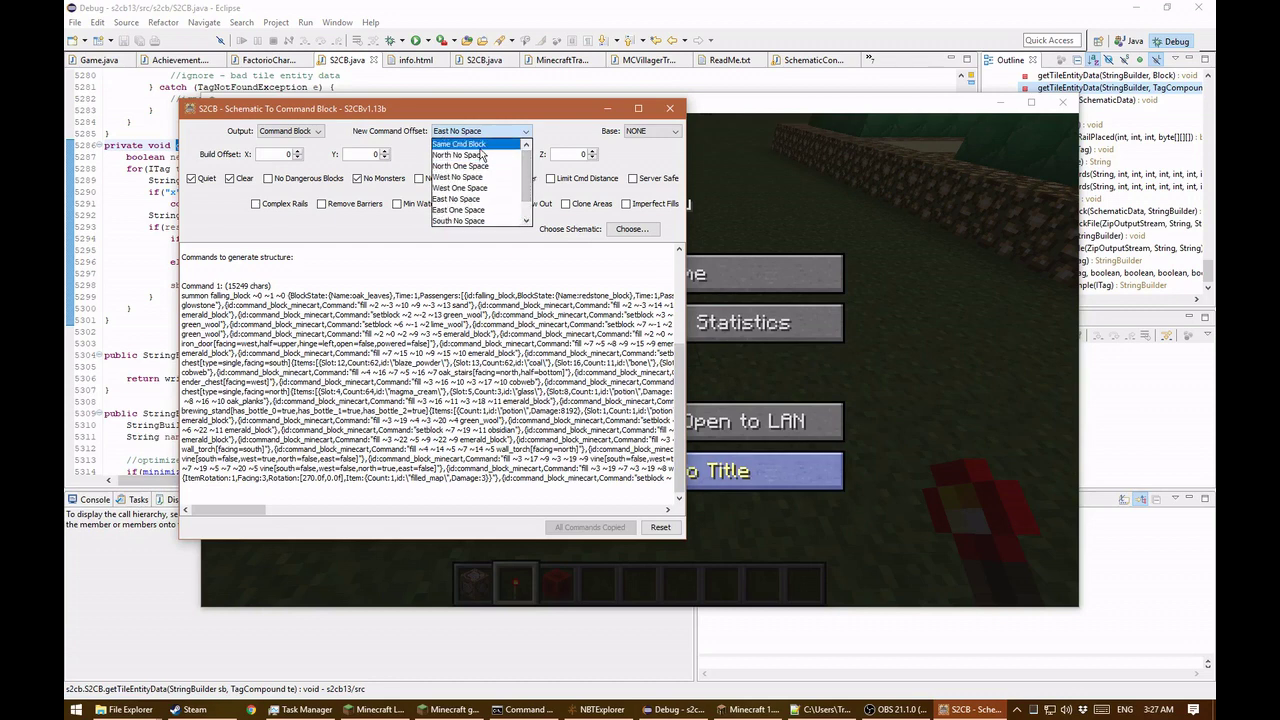
pyautogui.click(553, 132)
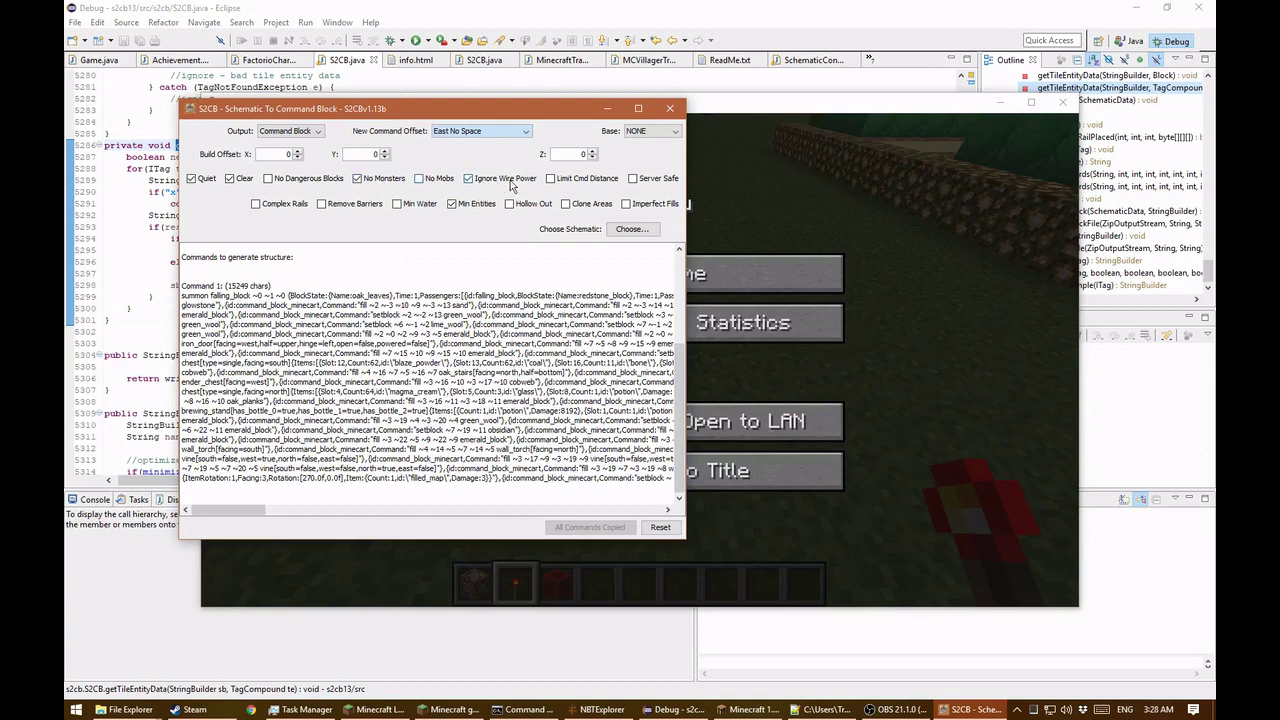
# Turn off Ignore Wire Power and read the explanations of Limit Cmd Distance, Server Safe, Complex Rails and Imperfect Fills
pyautogui.moveTo(511, 186)
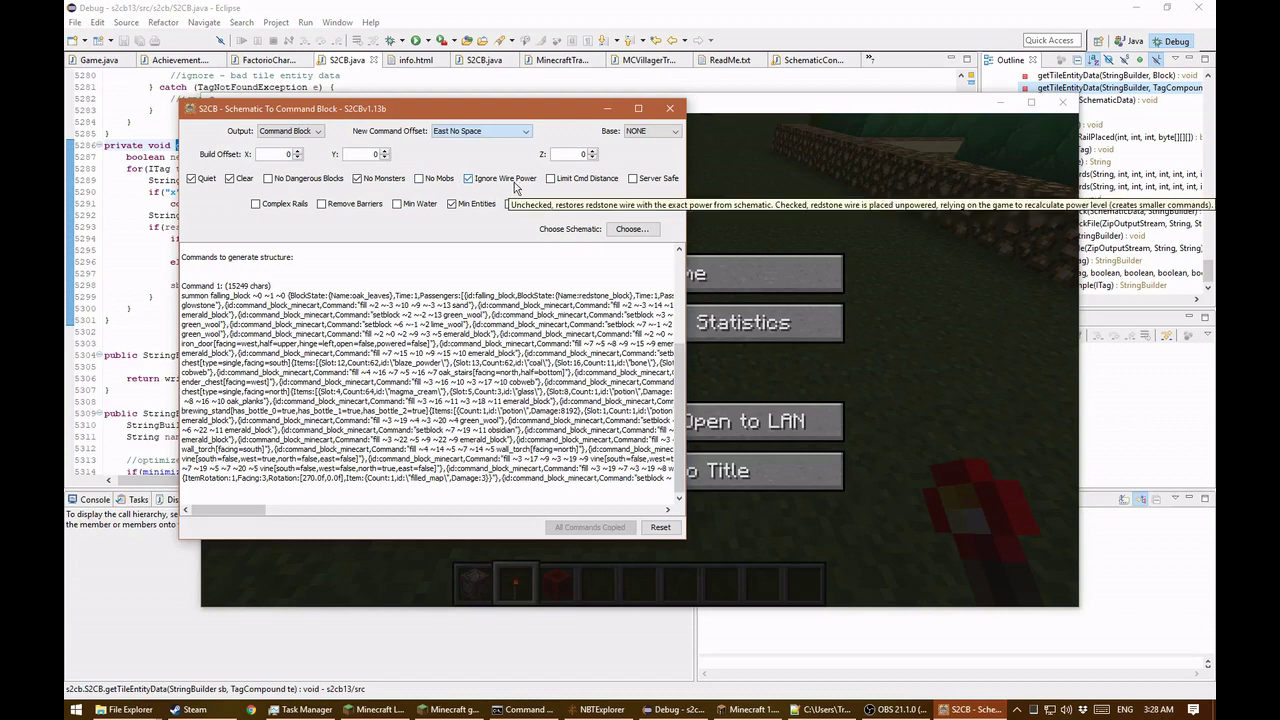
pyautogui.click(470, 179)
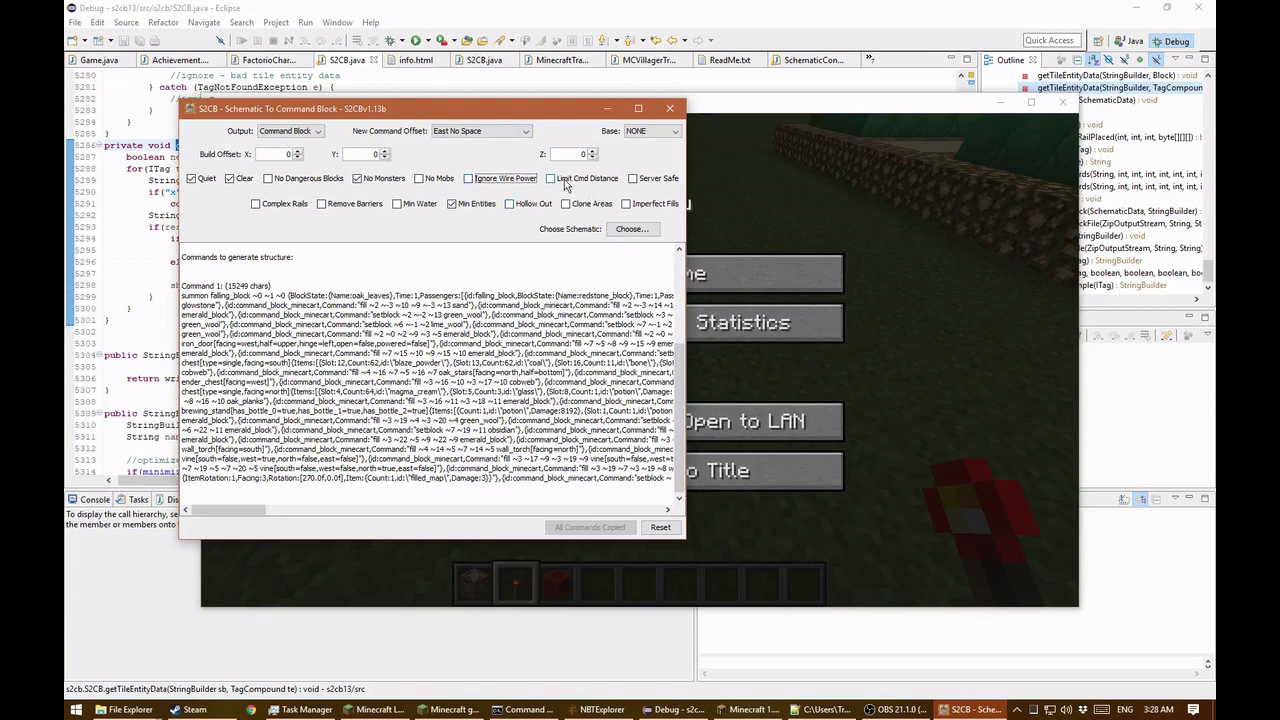
pyautogui.moveTo(569, 185)
pyautogui.moveTo(650, 183)
pyautogui.moveTo(295, 208)
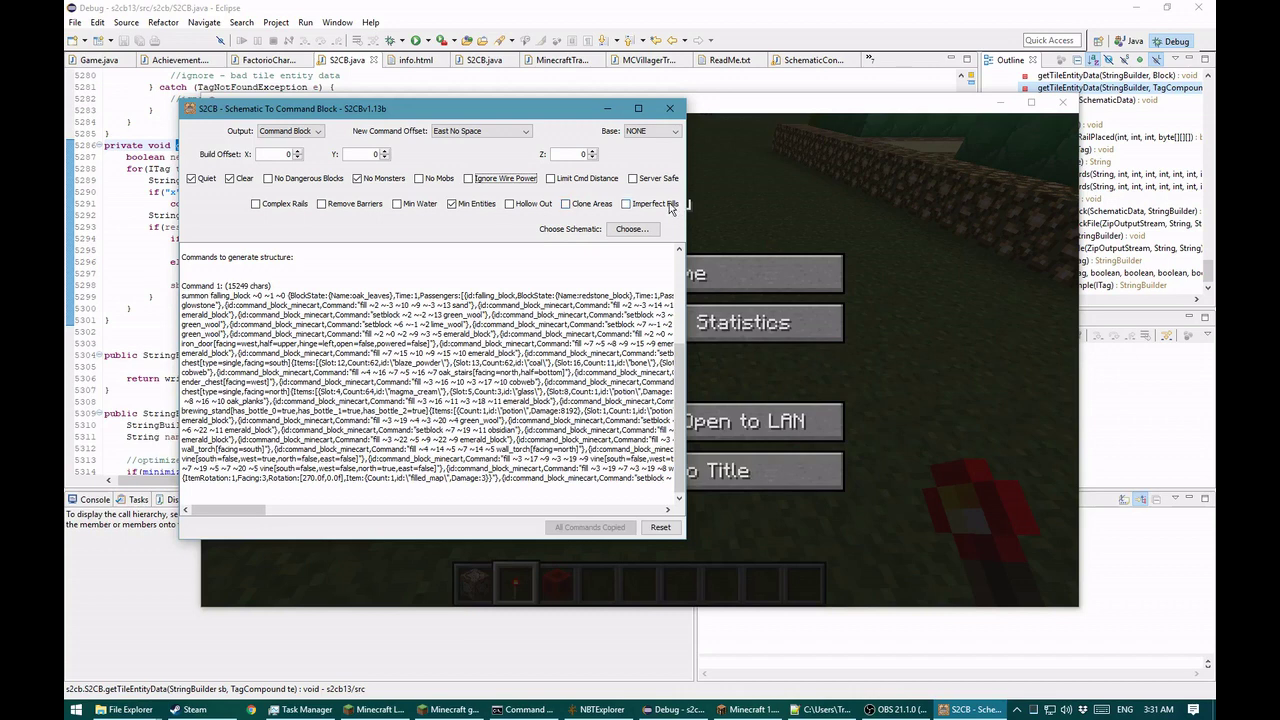
pyautogui.moveTo(670, 206)
# Load Purple Hawk creative.schematic from the demo folder and copy its command block generator command
pyautogui.click(646, 231)
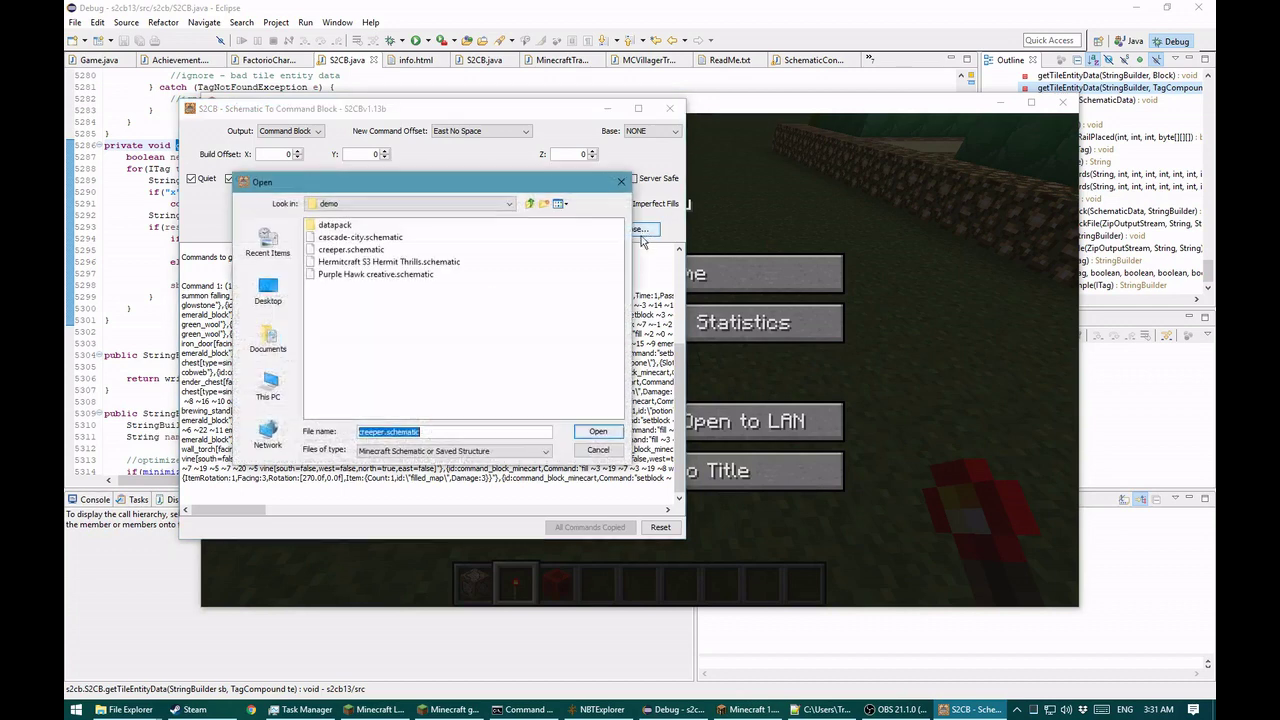
pyautogui.click(386, 274)
pyautogui.click(598, 432)
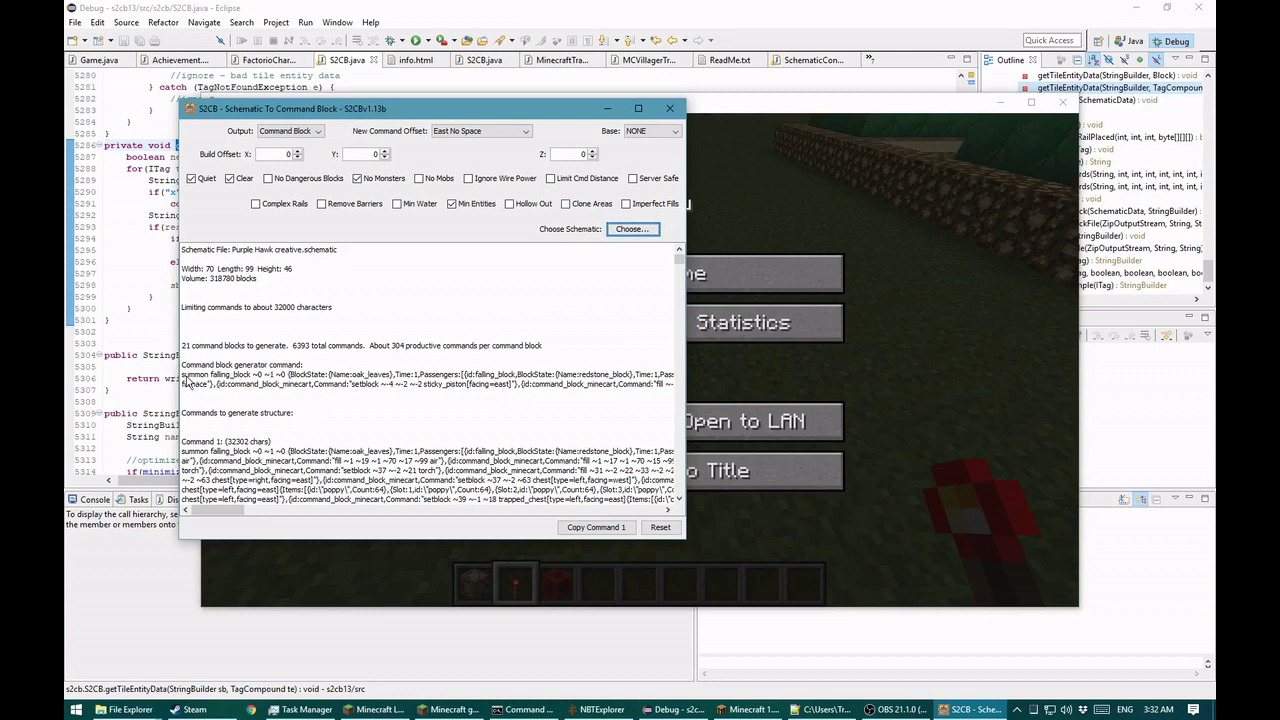
pyautogui.tripleClick(188, 390)
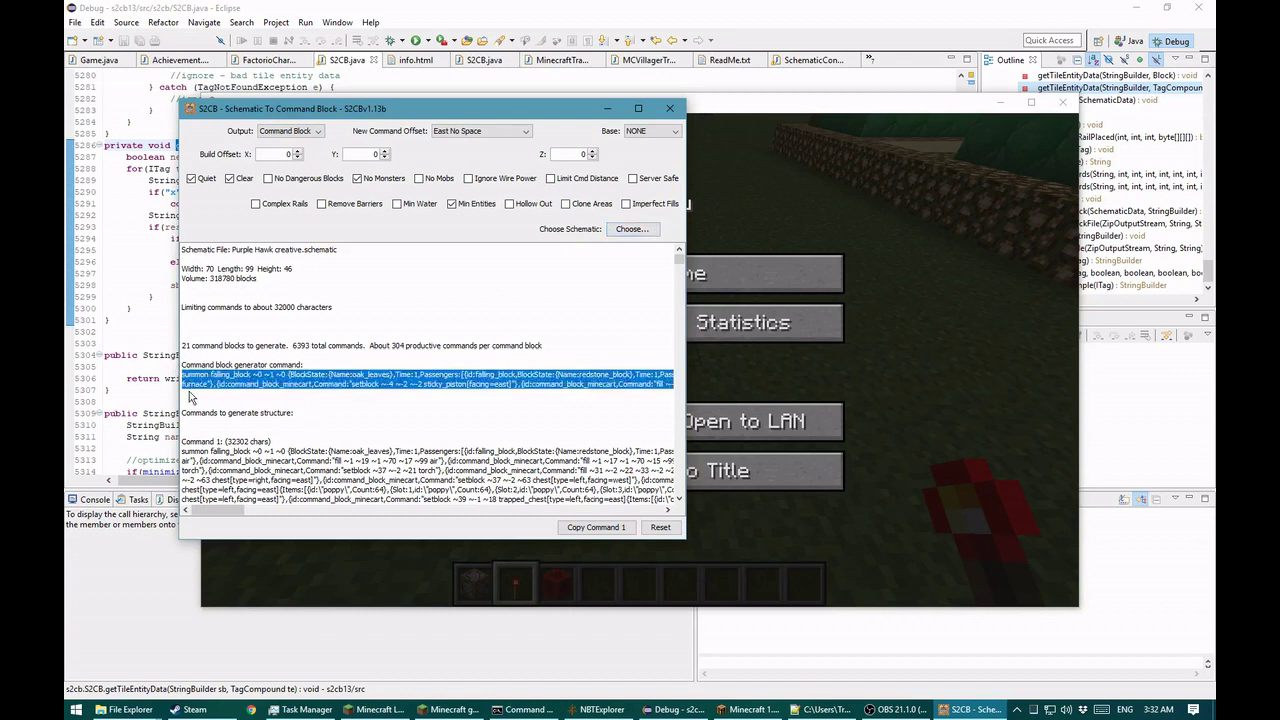
# Return to Minecraft, pick a grass block from the ground and stack a pillar several blocks tall on the open grass
pyautogui.click(765, 274)
pyautogui.press('w')
pyautogui.press('w')
pyautogui.press('e')
pyautogui.press('e')
pyautogui.middleClick(640, 360)
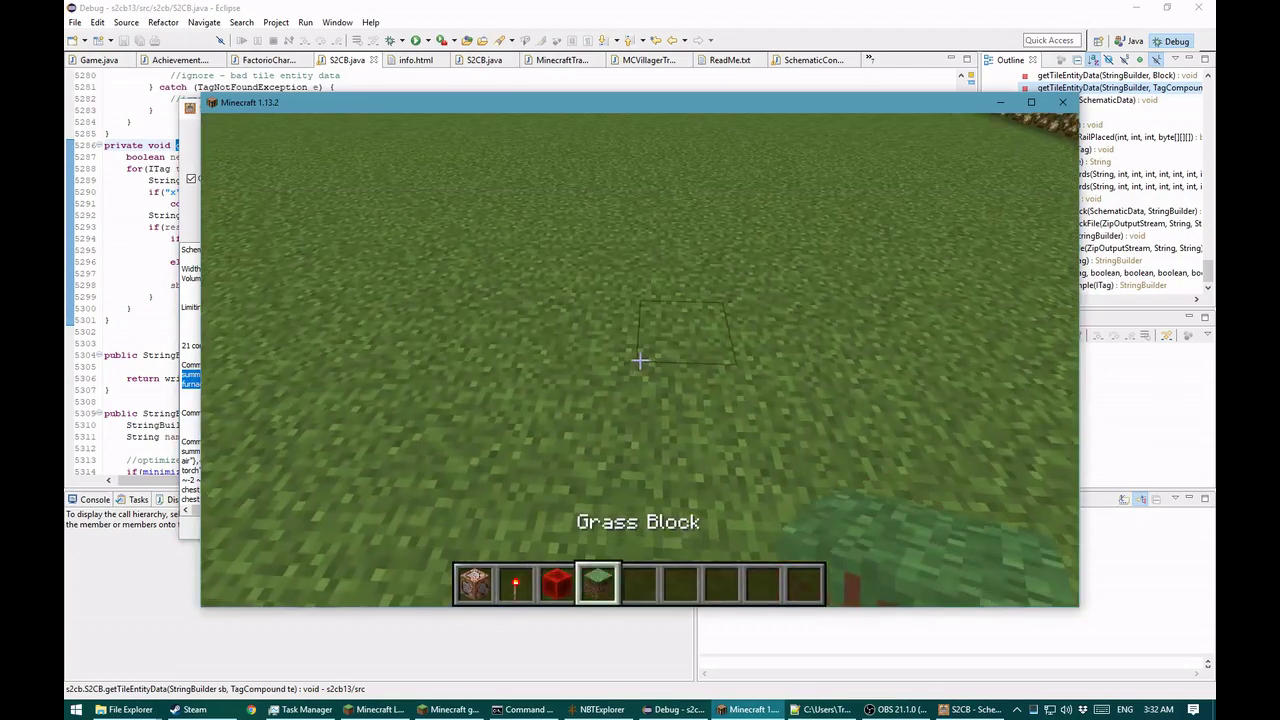
pyautogui.rightClick(640, 360)
pyautogui.rightClick(640, 360)
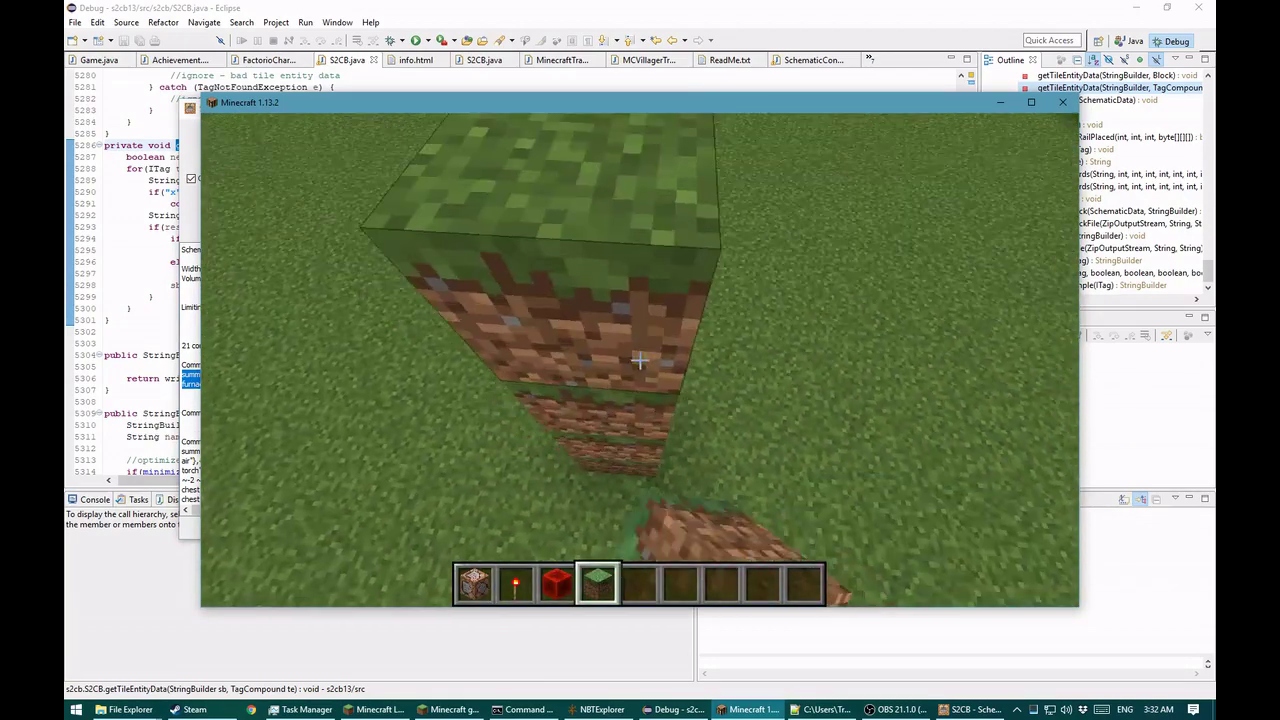
pyautogui.press('space')
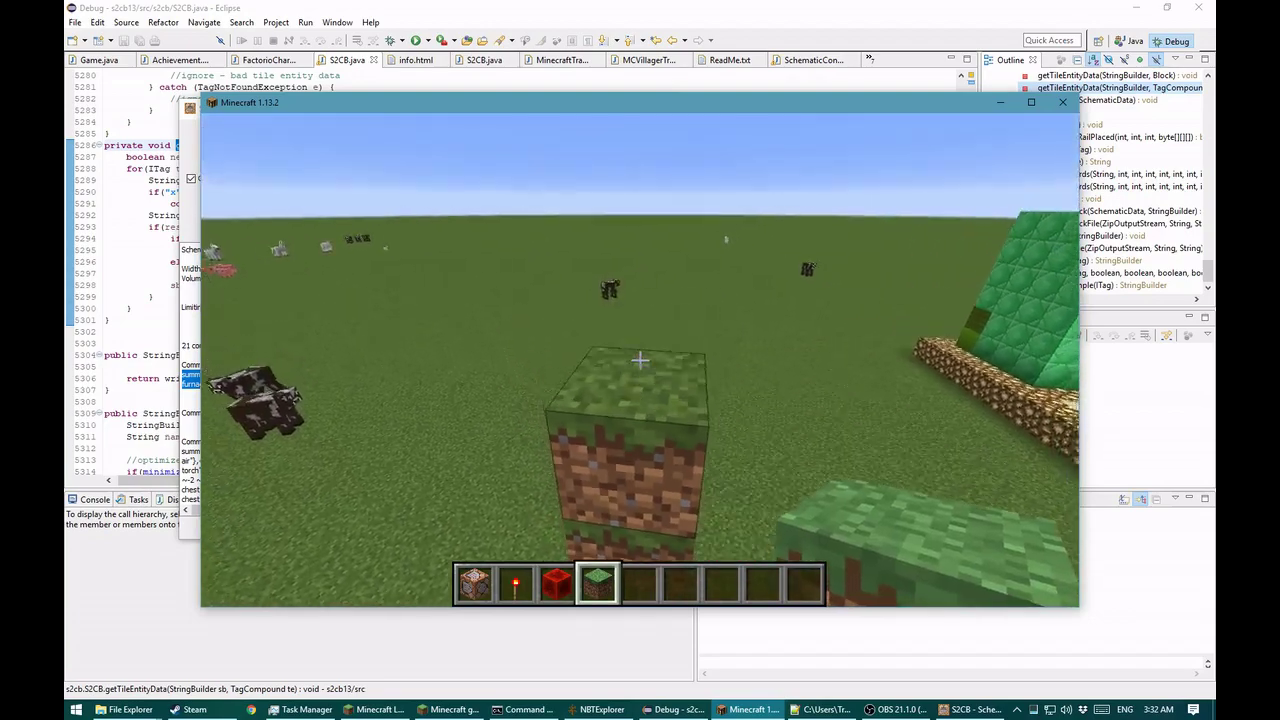
pyautogui.rightClick(640, 360)
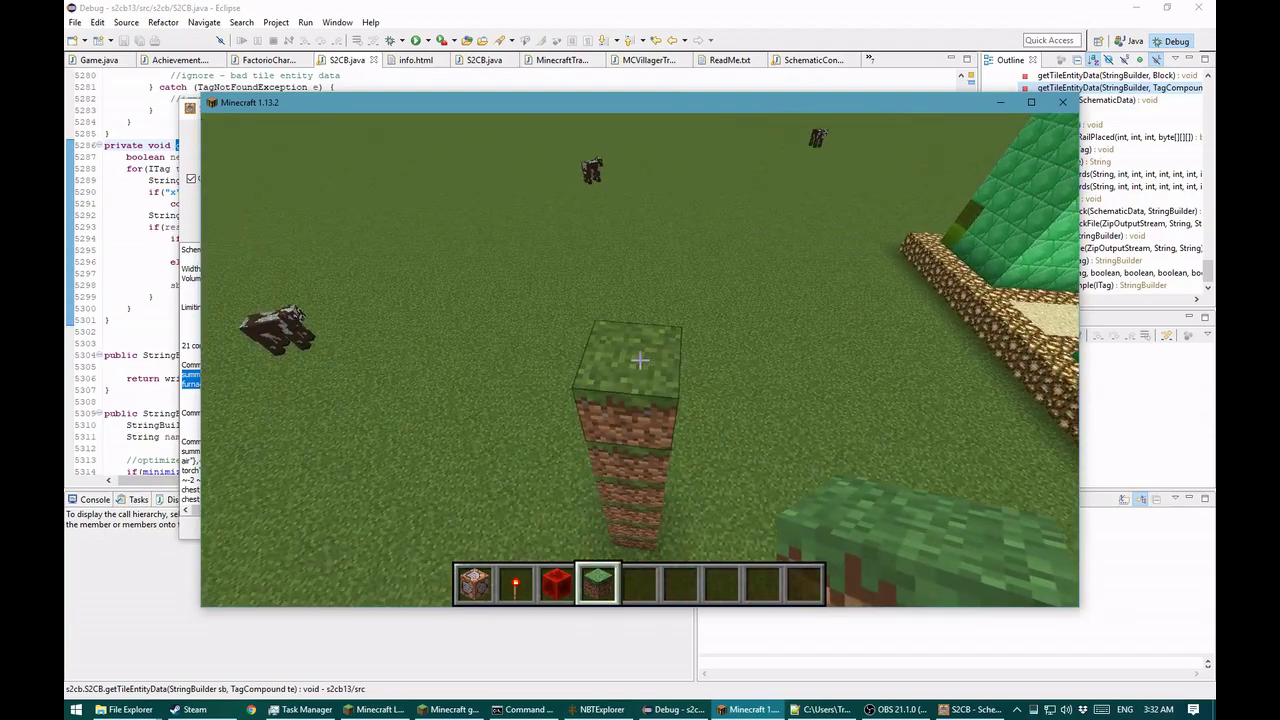
# Place a command block at the top of the grass pillar and store the copied generator command in it
pyautogui.scroll(-3, 640, 360)
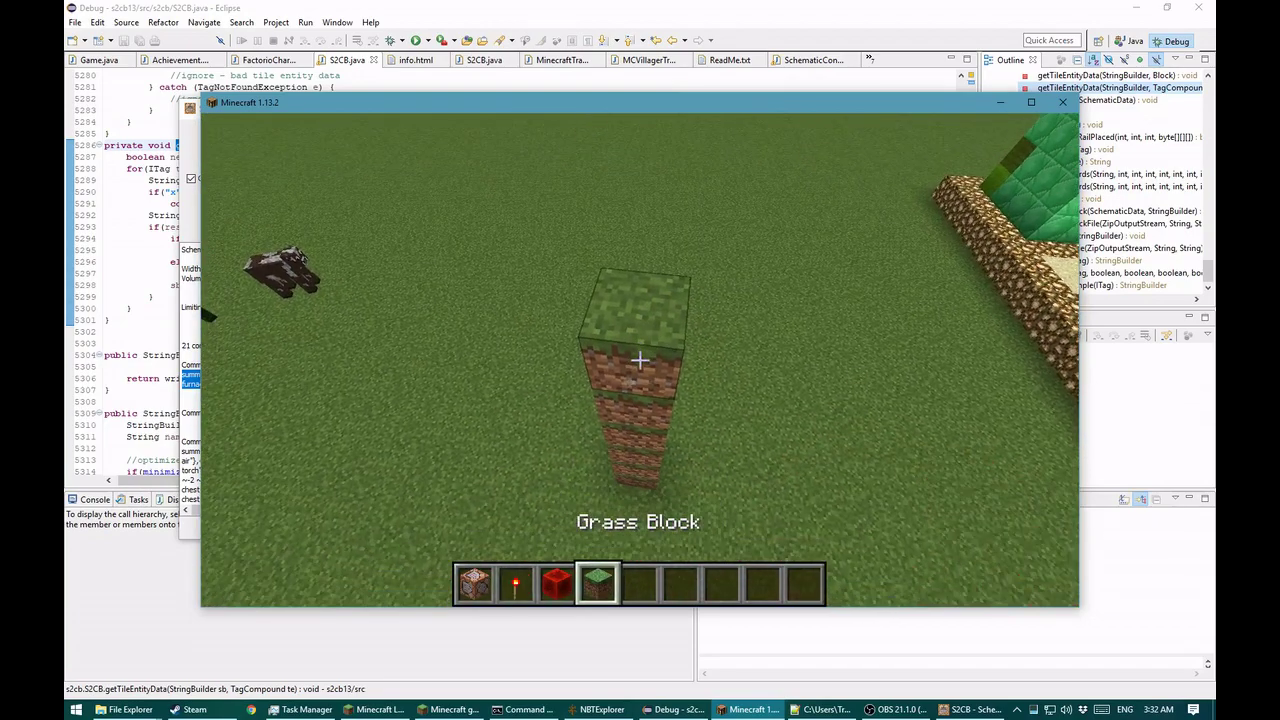
pyautogui.click(640, 360)
pyautogui.rightClick(640, 360)
pyautogui.scroll(3, 640, 360)
pyautogui.rightClick(640, 360)
pyautogui.rightClick(640, 360)
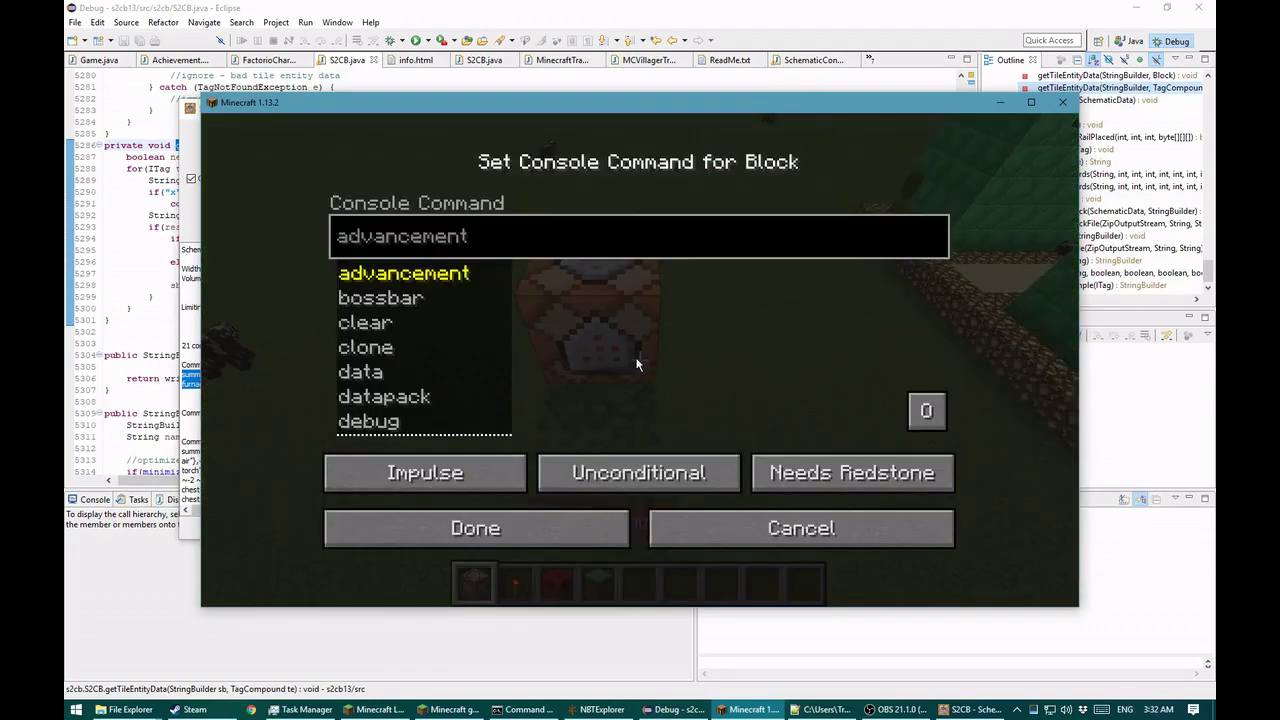
pyautogui.hotkey('ctrl', 'v')
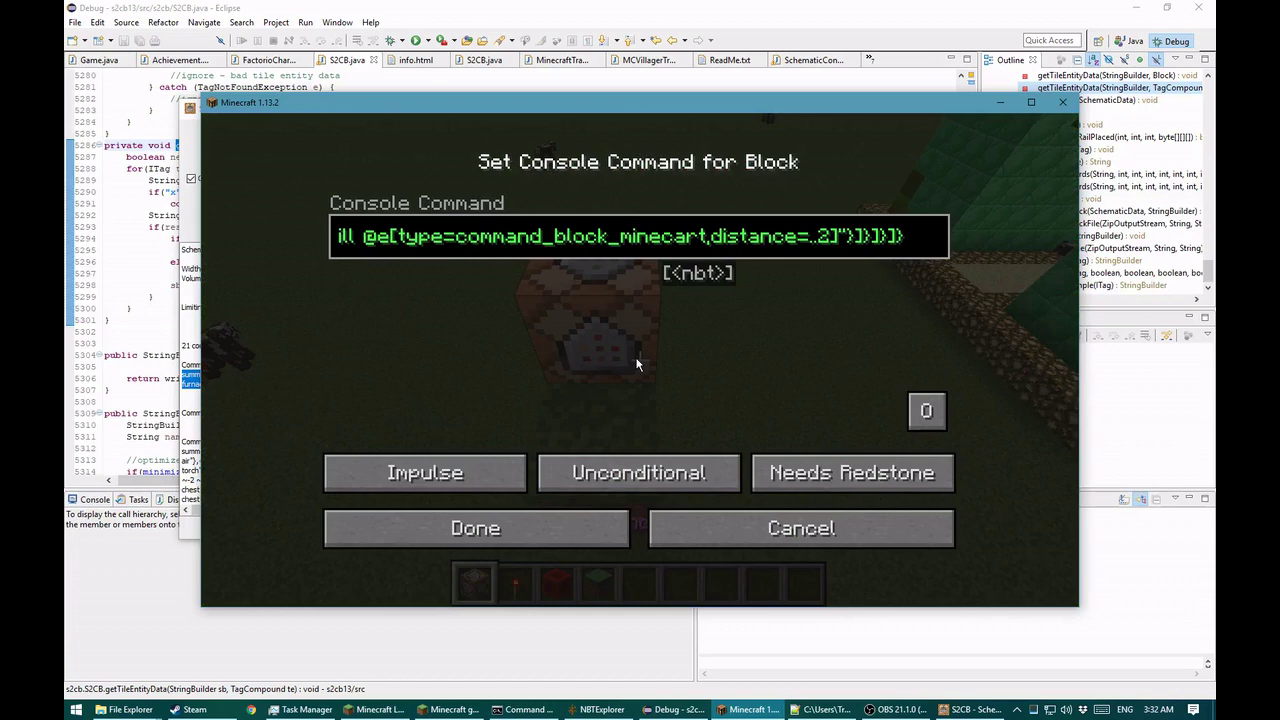
pyautogui.hotkey('alt', 'Tab')
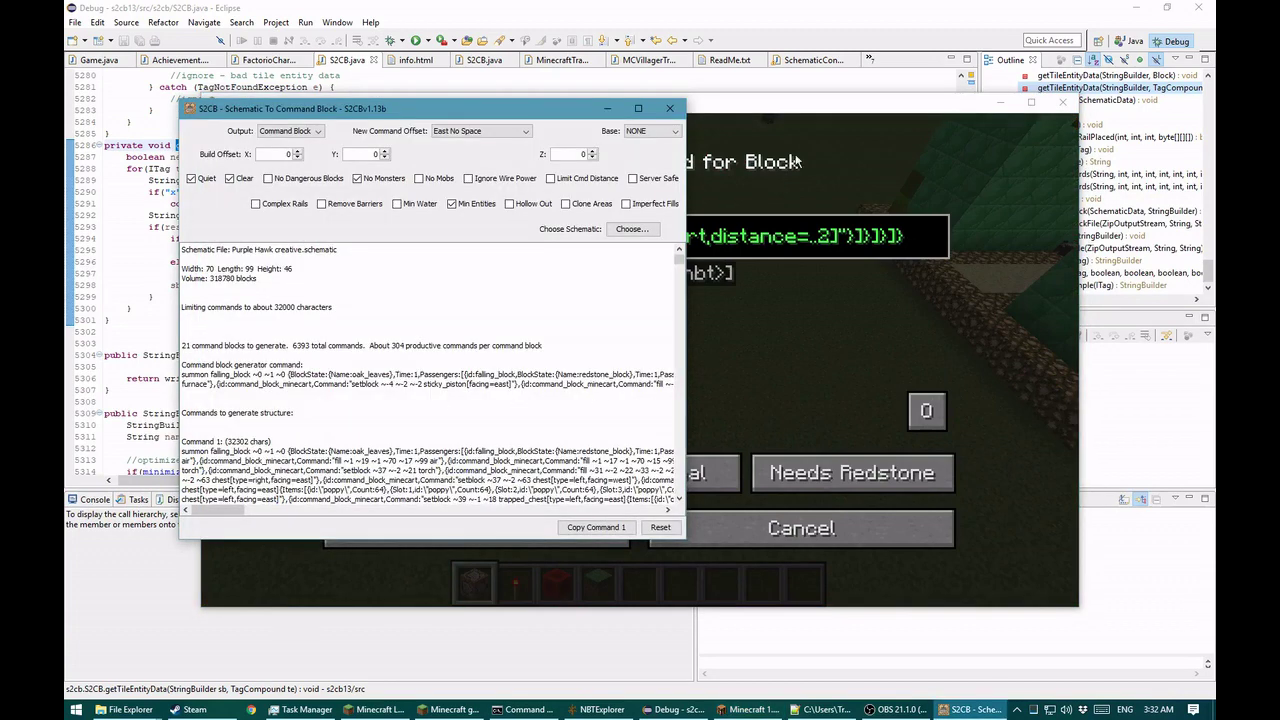
pyautogui.click(815, 109)
pyautogui.click(470, 527)
# Power the command block with a redstone torch placed beside it, and remove the torch once the command has run
pyautogui.press('2')
pyautogui.rightClick(640, 358)
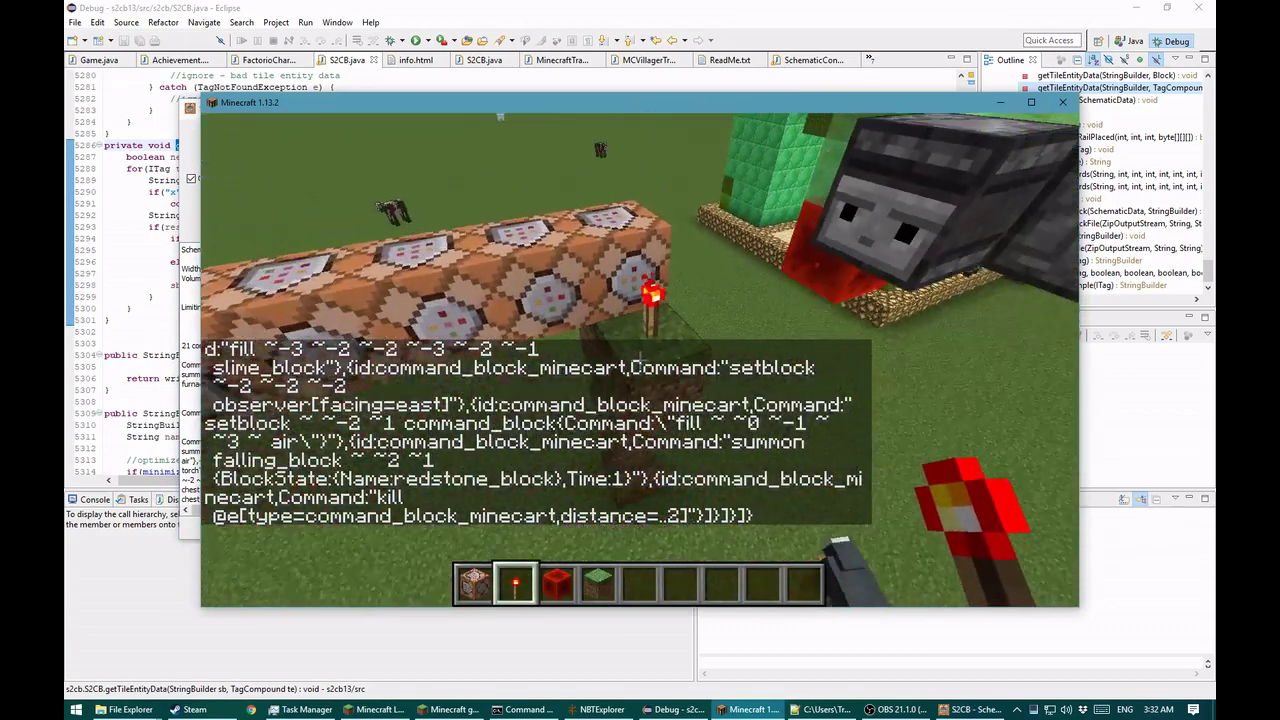
pyautogui.press('a')
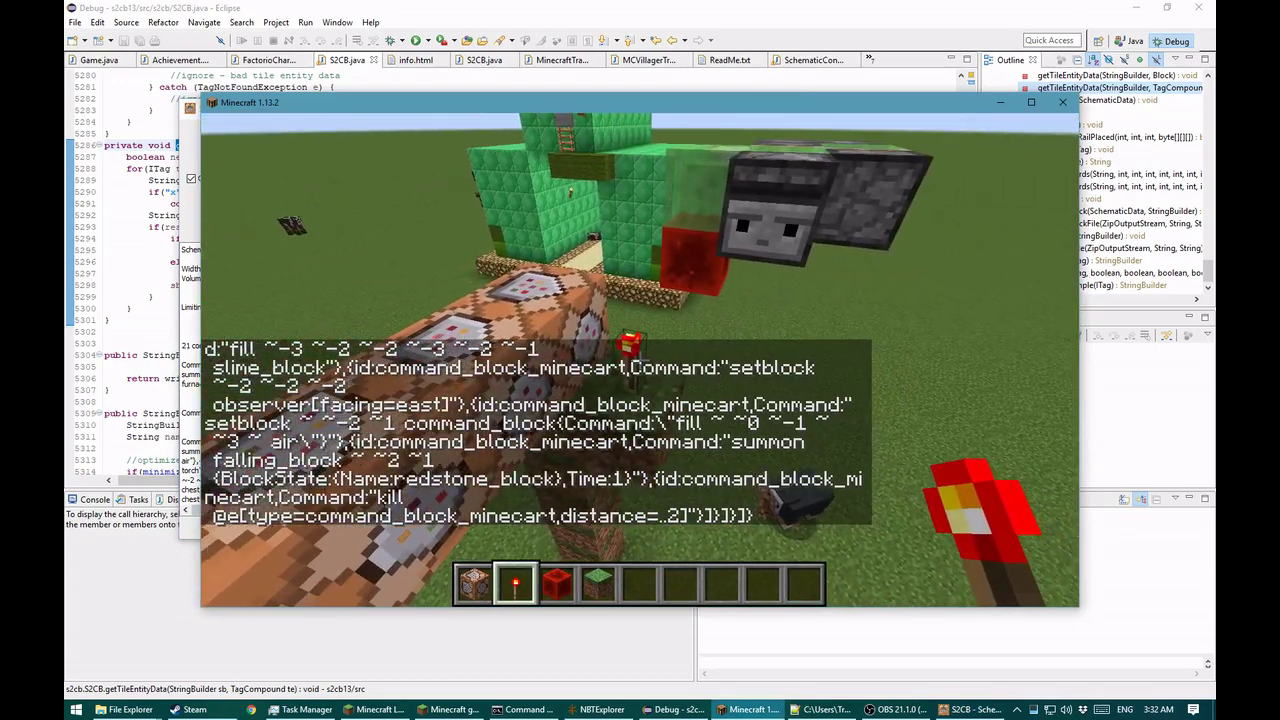
pyautogui.click(640, 358)
pyautogui.press('d')
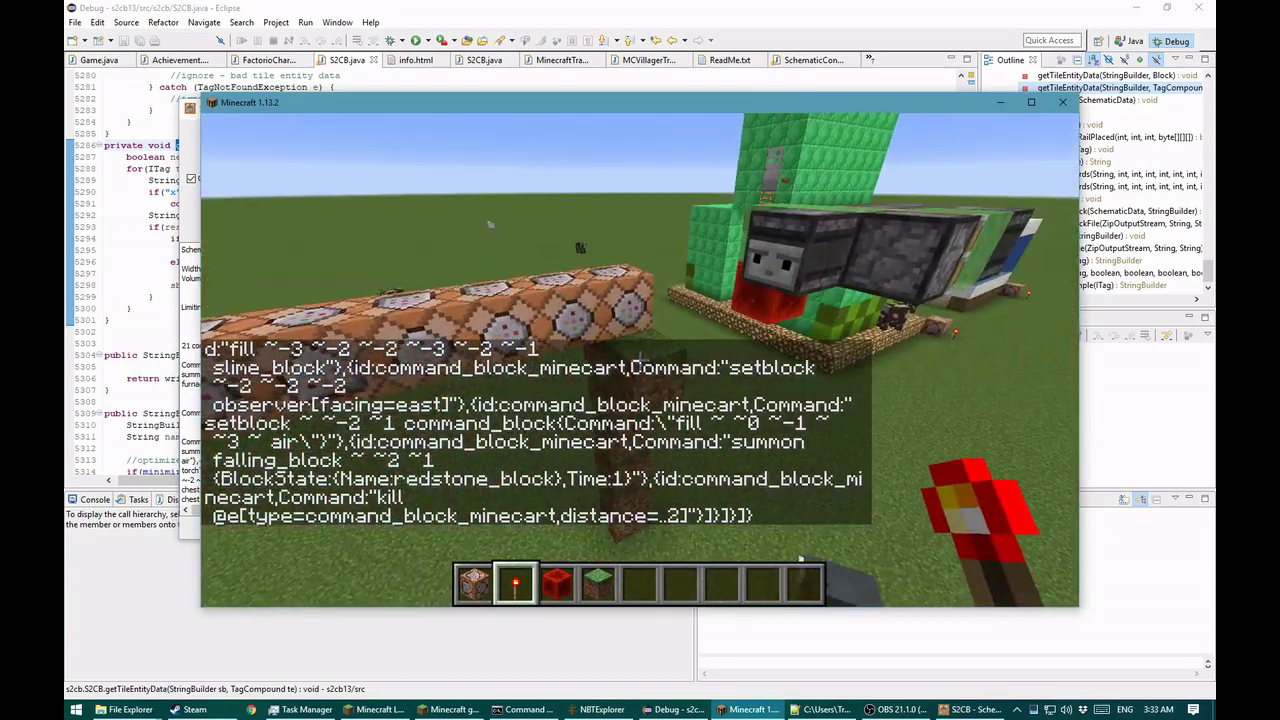
# Fly along the generated row of command blocks and examine it from both ends and from above
pyautogui.press('w')
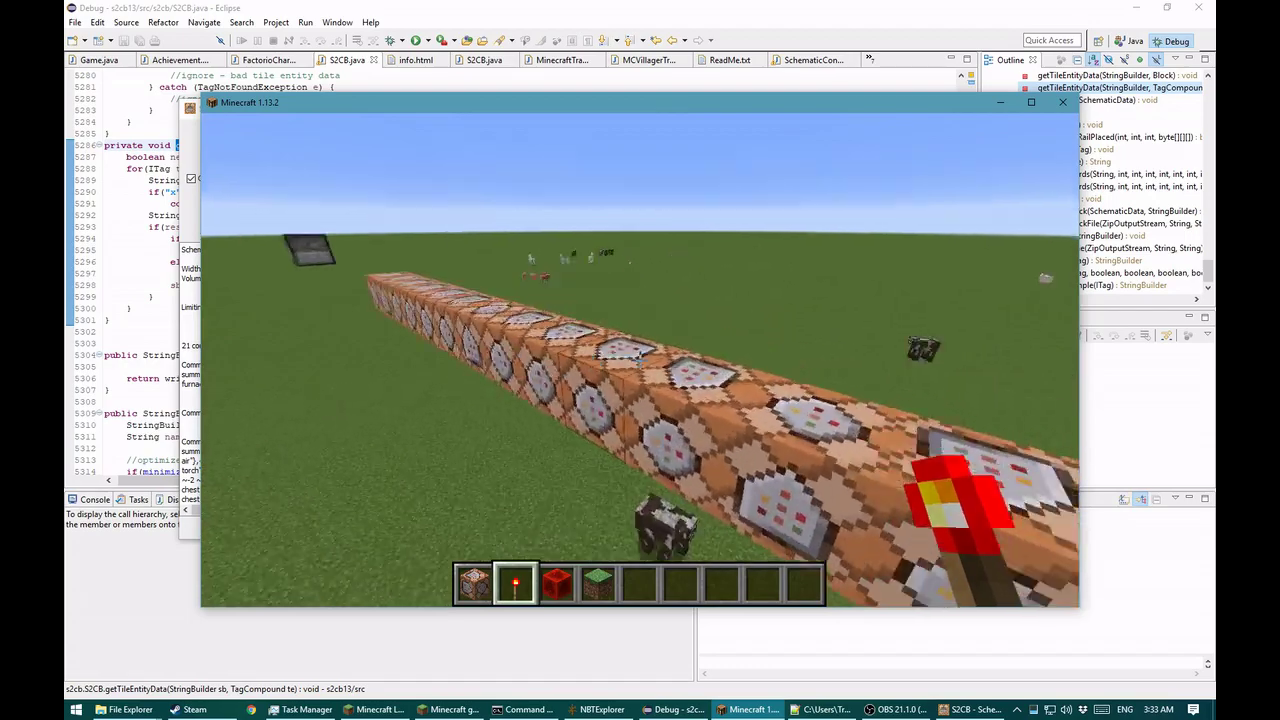
pyautogui.press('w')
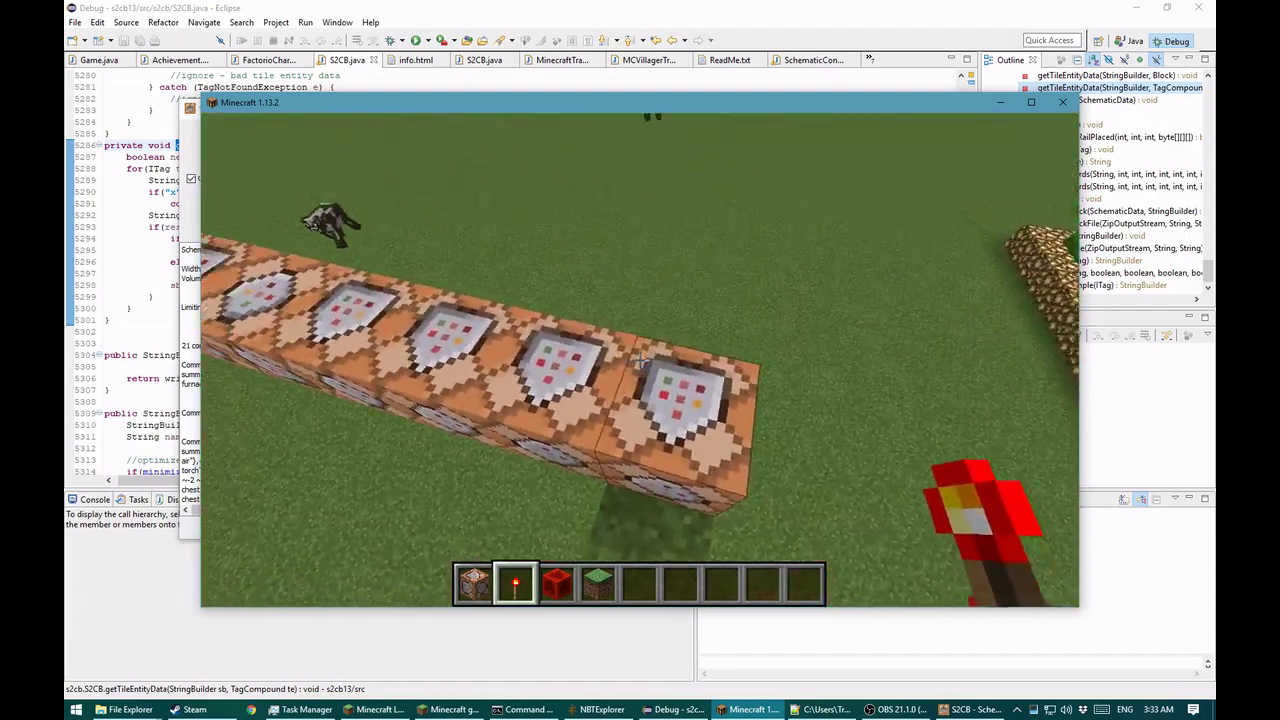
pyautogui.press('a')
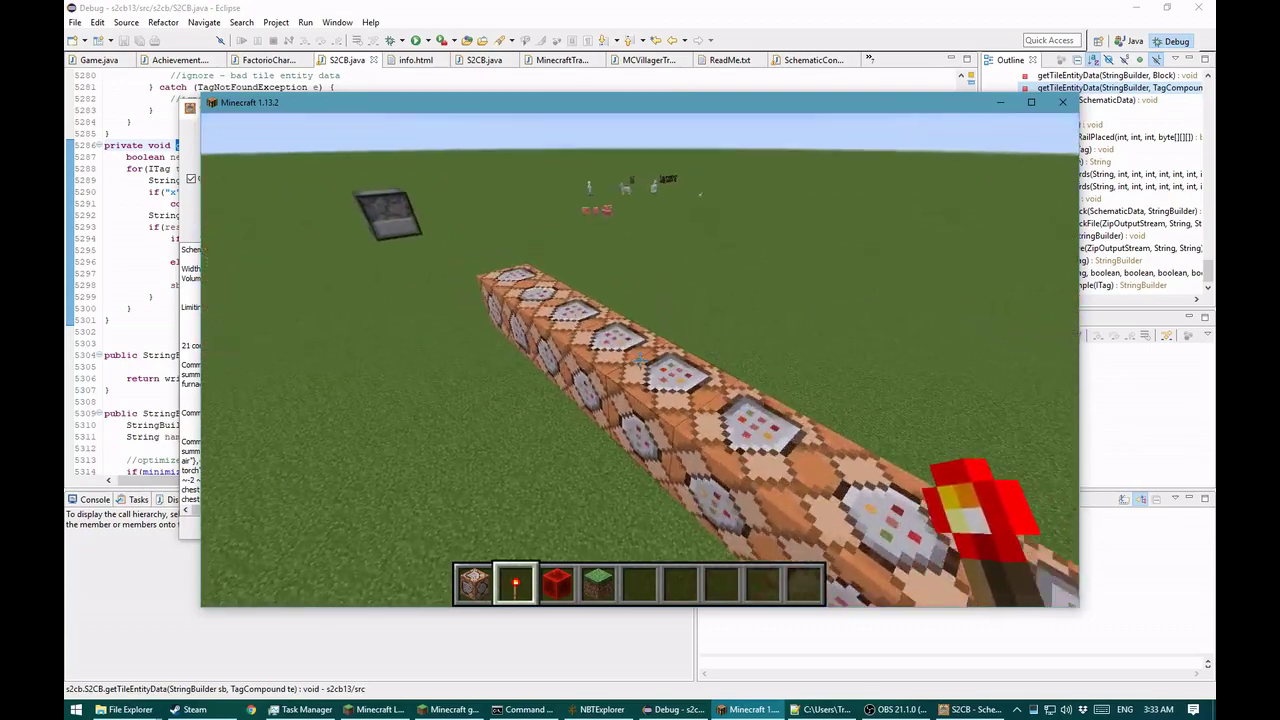
pyautogui.press('w')
pyautogui.press('a')
pyautogui.press('a')
pyautogui.press('d')
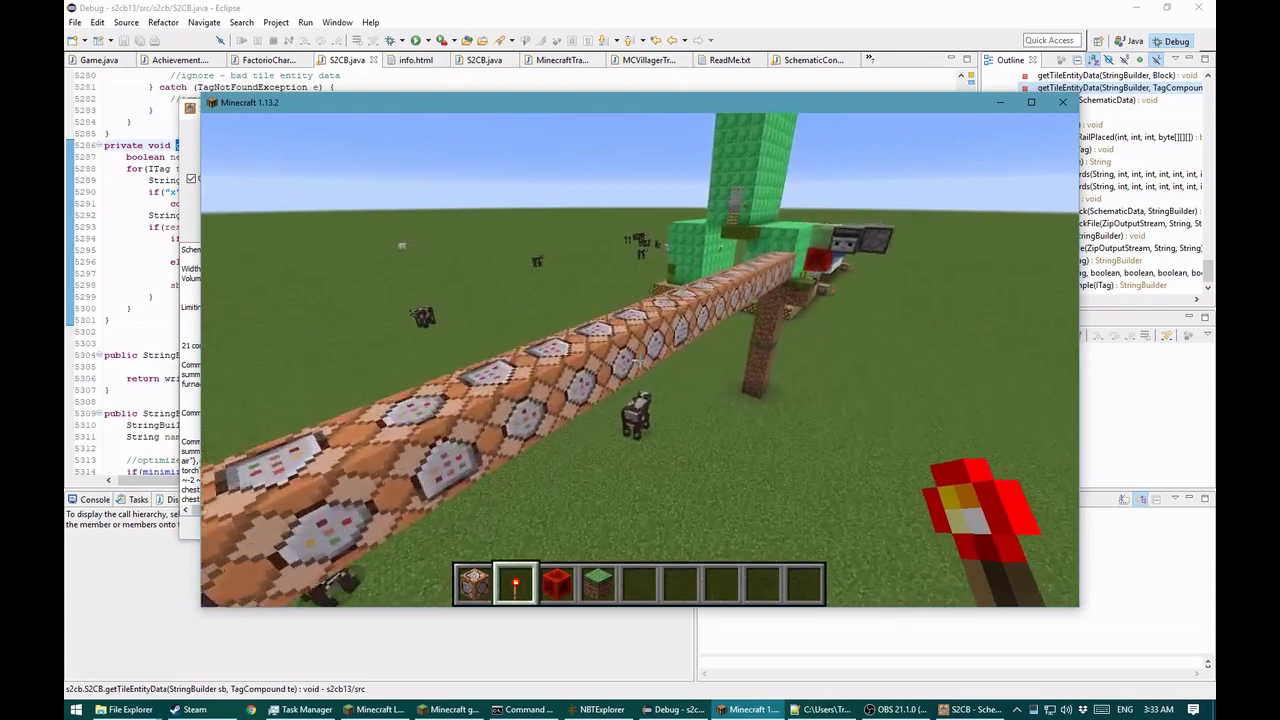
pyautogui.press('w')
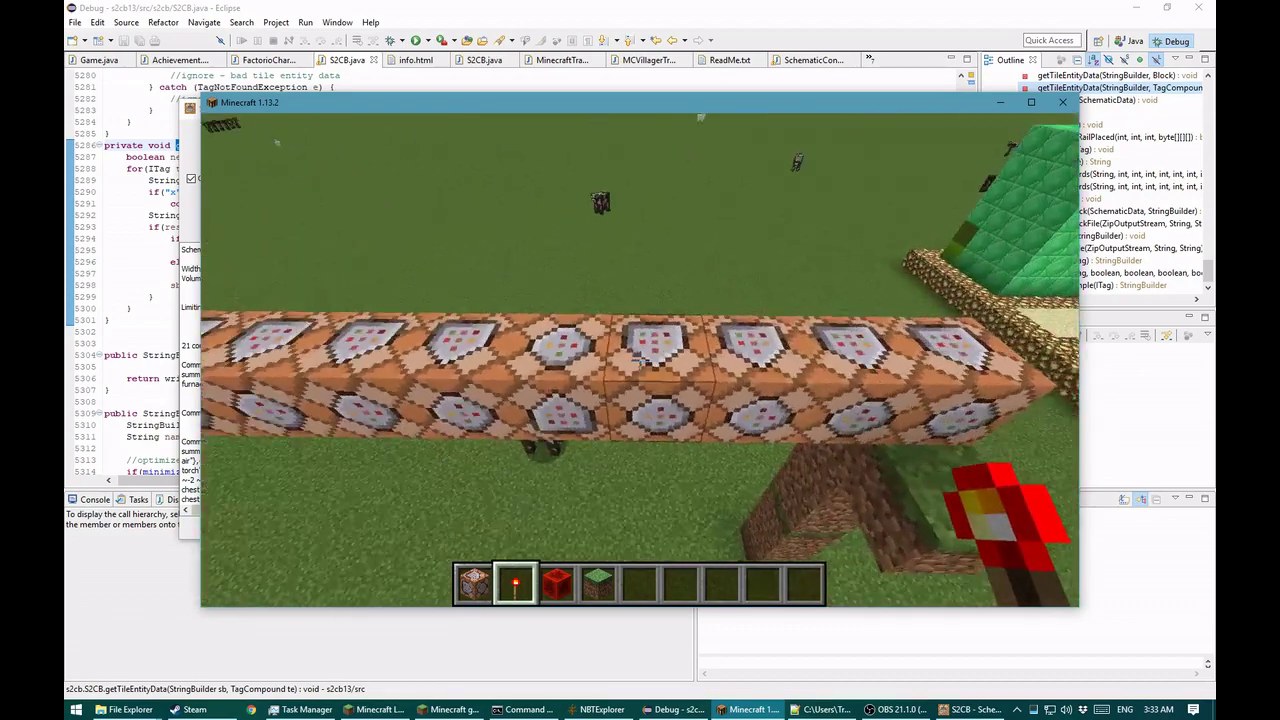
# Pause the game, switch to S2CB and move its window lower on the desktop over the game
pyautogui.press('Escape')
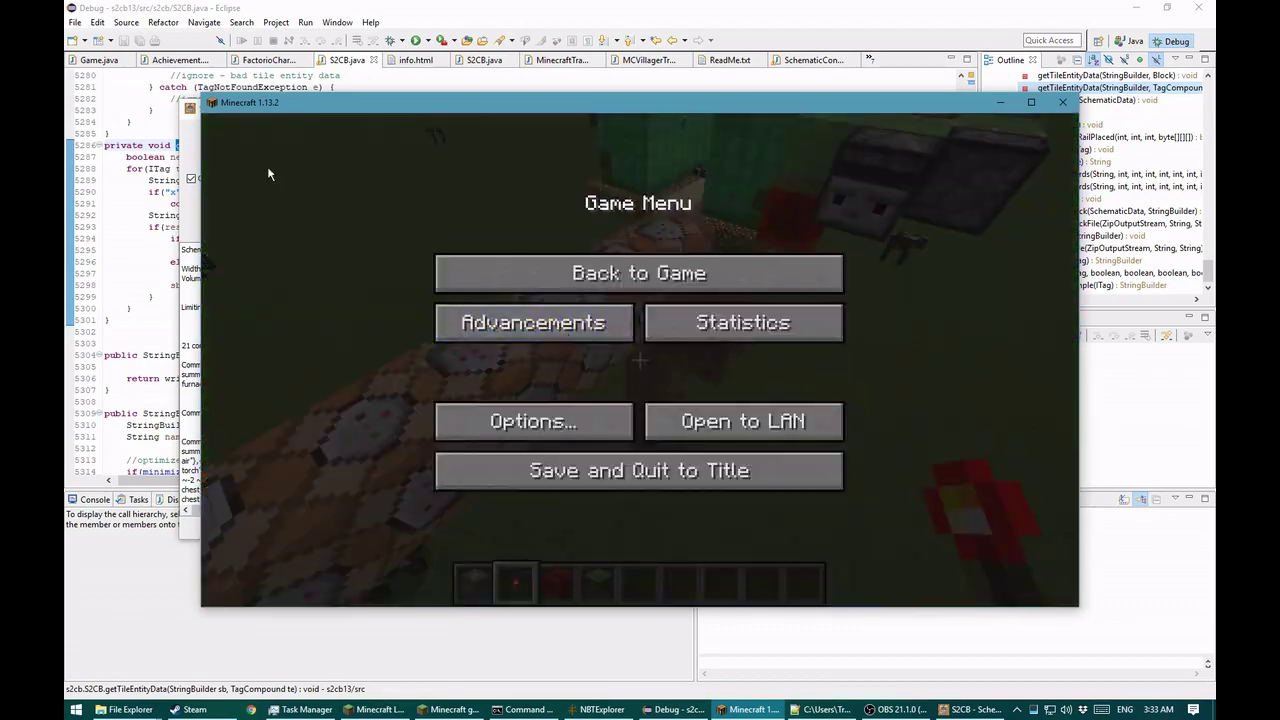
pyautogui.click(198, 141)
pyautogui.moveTo(349, 112); pyautogui.dragTo(408, 228)
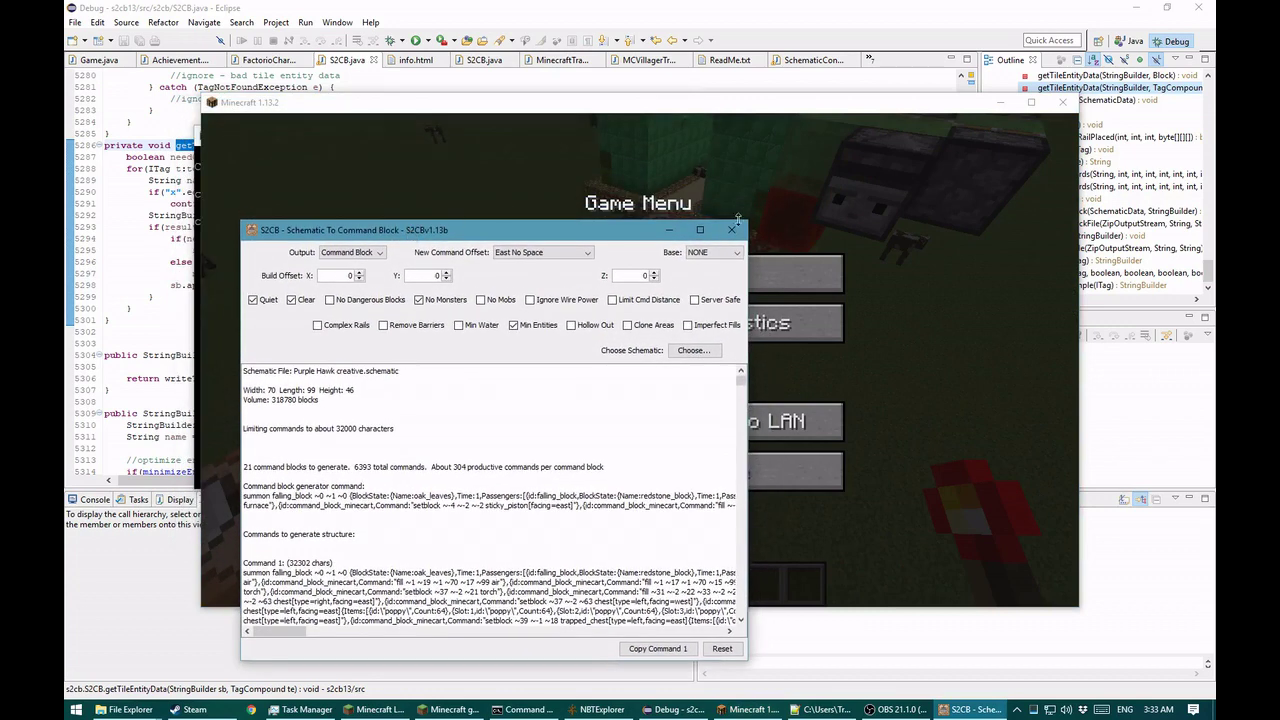